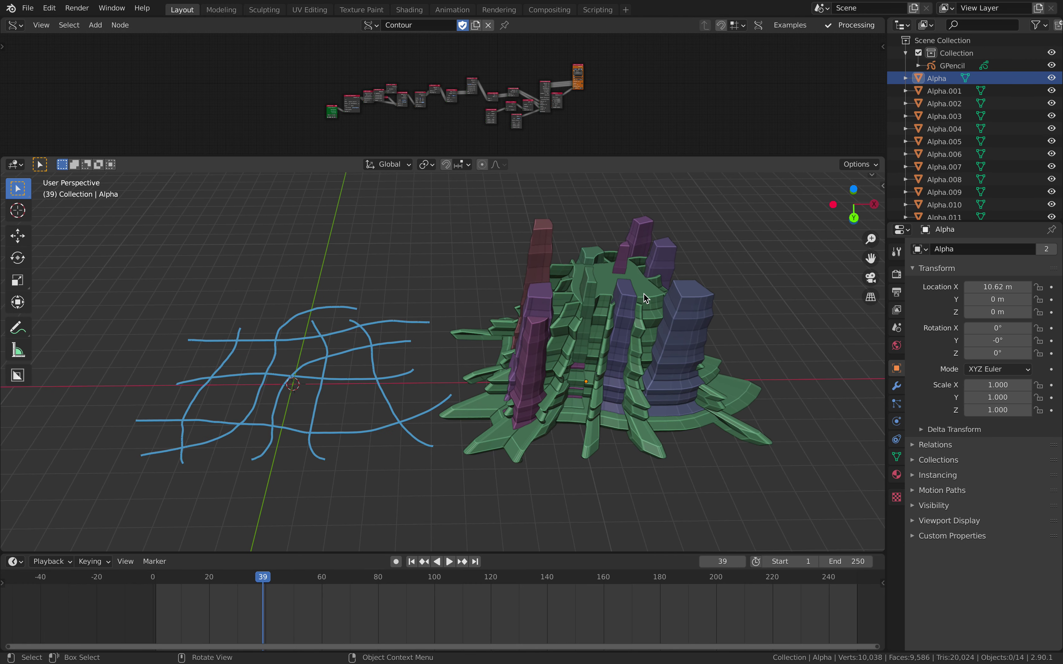
Step: Move the green outer mesh along the X axis to about 21.9 m, clear of the coloured towers
{"action": "left_click", "coordinate": [647, 292]}
{"action": "scroll", "coordinate": [647, 293], "scroll_direction": "down", "scroll_amount": 3}
{"action": "key", "text": "g"}
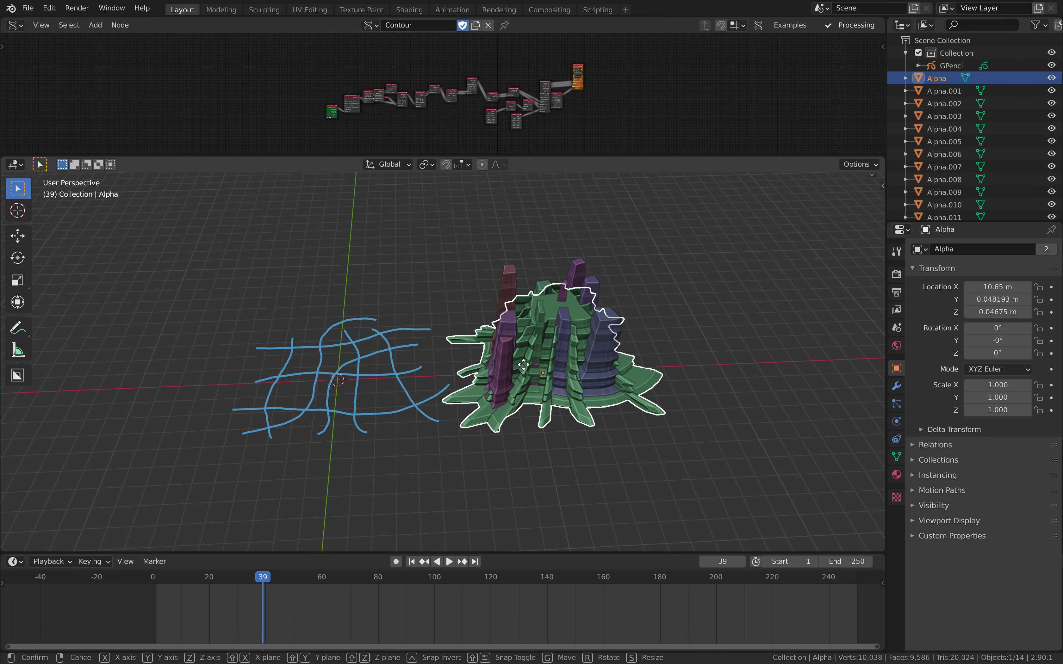
{"action": "key", "text": "x"}
{"action": "left_click", "coordinate": [742, 354]}
{"action": "middle_click_drag", "start_coordinate": [623, 354], "coordinate": [481, 386], "text": "shift"}
{"action": "mouse_move", "coordinate": [584, 336]}
{"action": "middle_mouse_down"}
{"action": "mouse_move", "coordinate": [584, 230]}
{"action": "mouse_move", "coordinate": [589, 330]}
{"action": "middle_mouse_up"}
{"action": "scroll", "coordinate": [461, 363], "scroll_direction": "up", "scroll_amount": 2}
{"action": "middle_click_drag", "start_coordinate": [438, 337], "coordinate": [704, 323]}
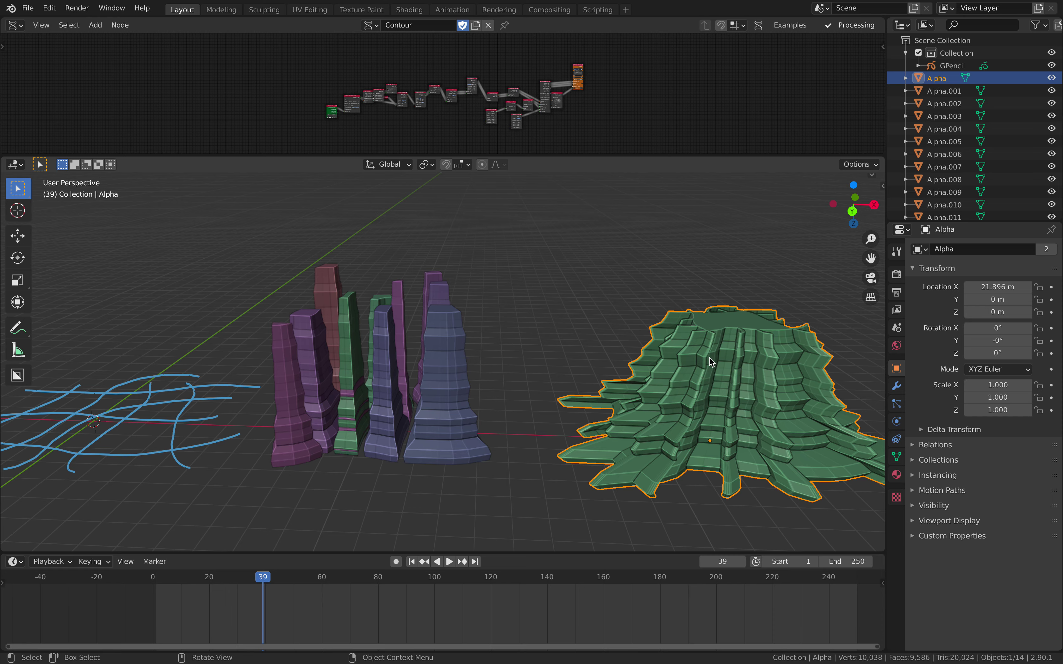
{"action": "mouse_move", "coordinate": [655, 371]}
{"action": "middle_mouse_down"}
{"action": "mouse_move", "coordinate": [592, 335]}
{"action": "mouse_move", "coordinate": [483, 415]}
{"action": "middle_mouse_up"}
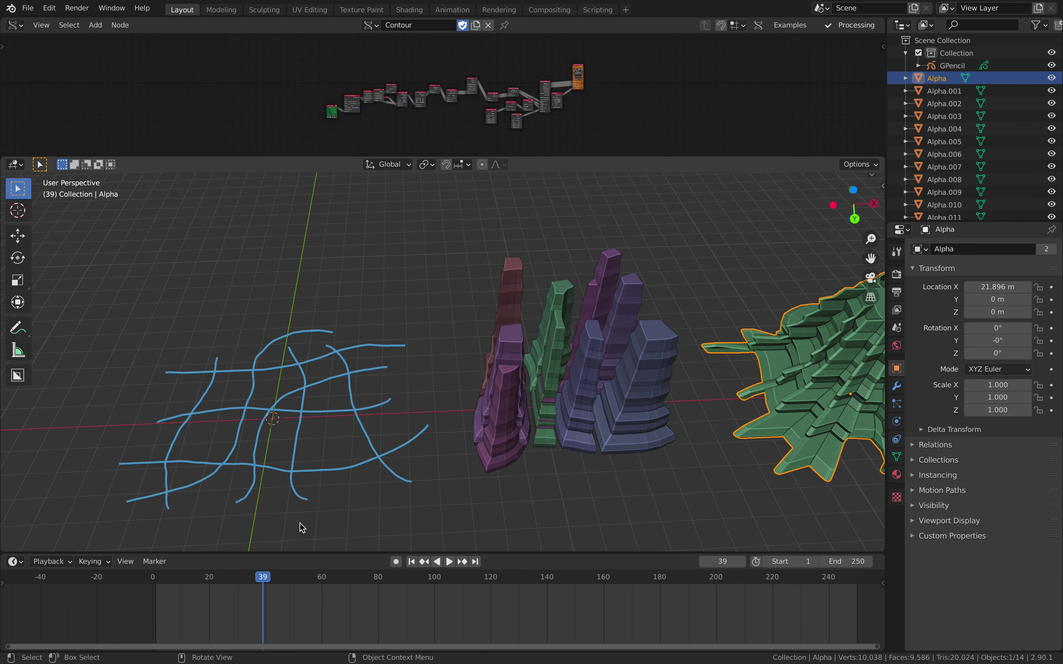
Step: View the scene straight along the Z axis and set the current frame to 59
{"action": "left_click", "coordinate": [853, 190]}
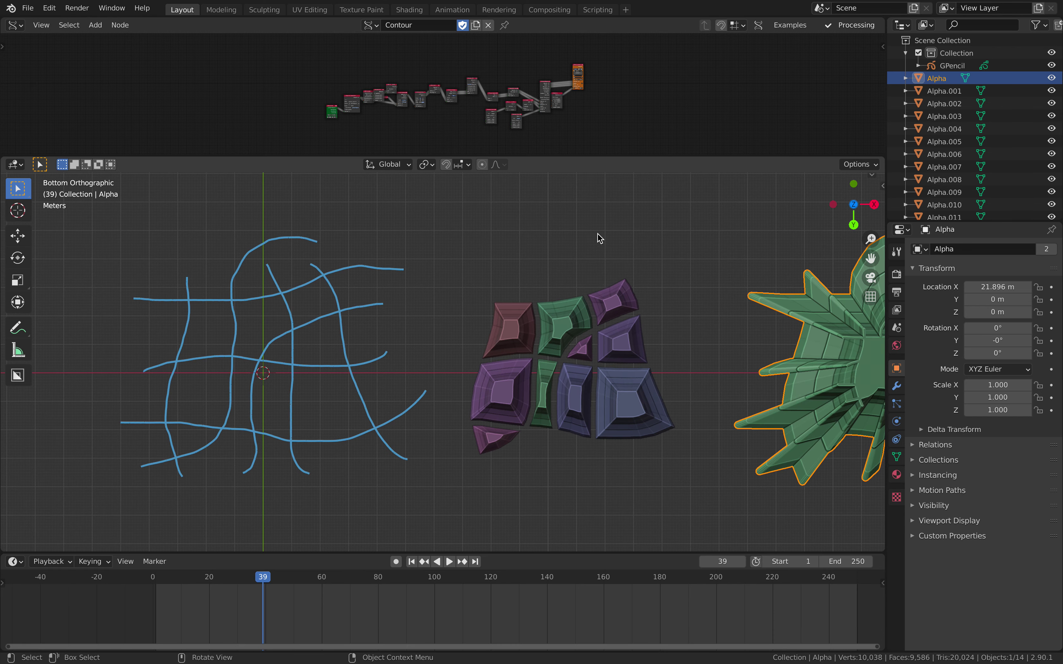
{"action": "scroll", "coordinate": [451, 318], "scroll_direction": "up", "scroll_amount": 3, "text": "ctrl"}
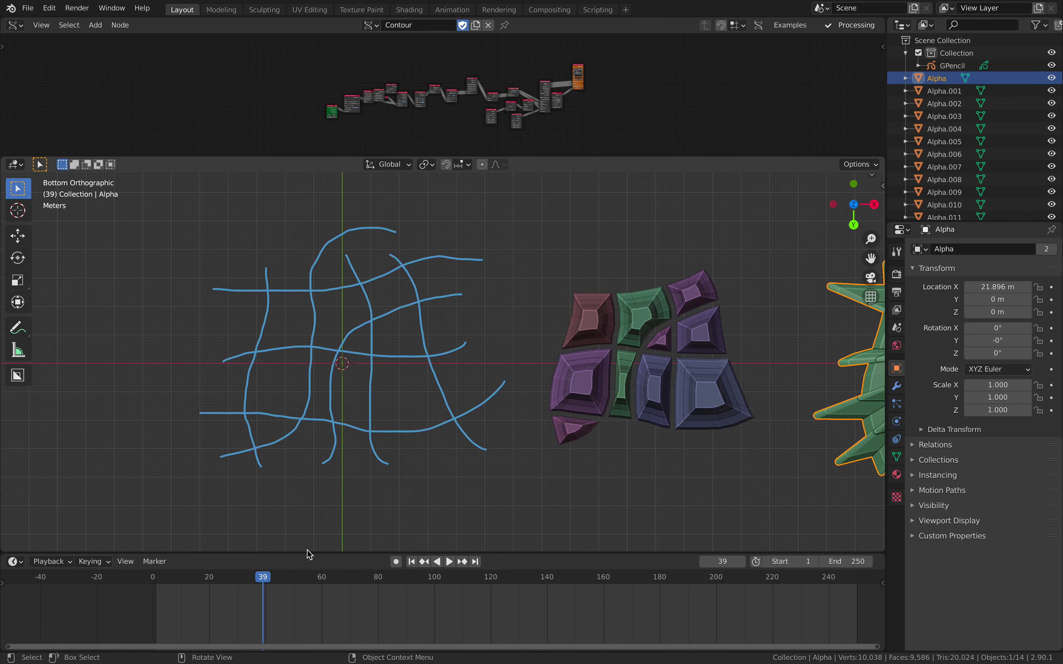
{"action": "left_click", "coordinate": [320, 582]}
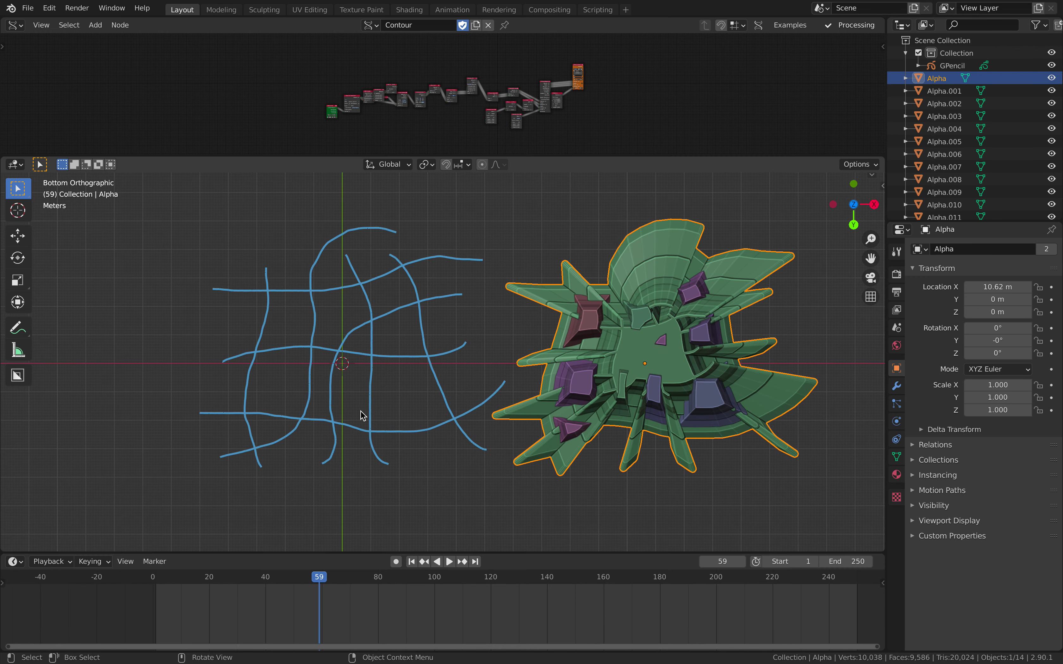
{"action": "scroll", "coordinate": [322, 350], "scroll_direction": "down", "scroll_amount": 1}
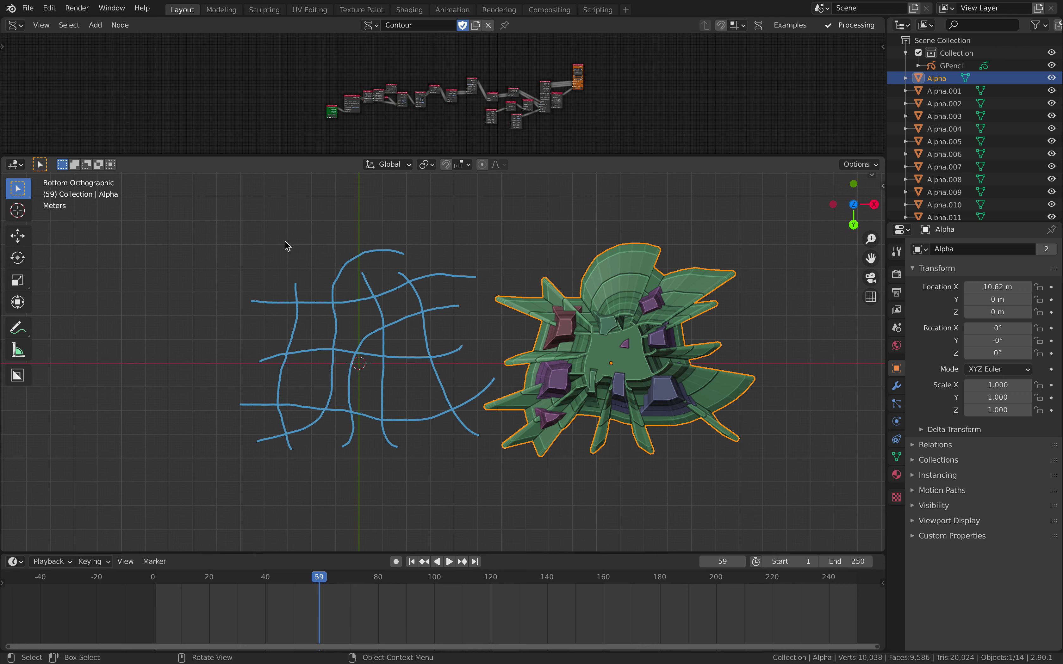
Step: Draw a new set of large overlapping annotation curves around the origin and advance to frame 60
{"action": "mouse_move", "coordinate": [273, 276]}
{"action": "left_mouse_down"}
{"action": "mouse_move", "coordinate": [231, 314]}
{"action": "mouse_move", "coordinate": [320, 464]}
{"action": "mouse_move", "coordinate": [450, 330]}
{"action": "left_mouse_up"}
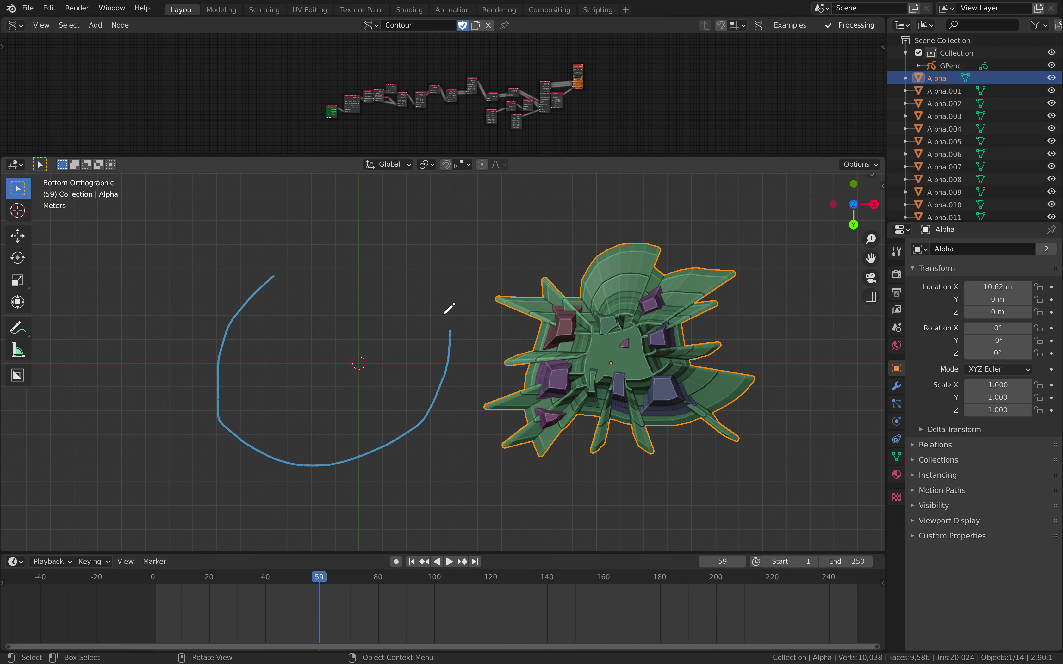
{"action": "left_click_drag", "start_coordinate": [364, 285], "coordinate": [218, 470]}
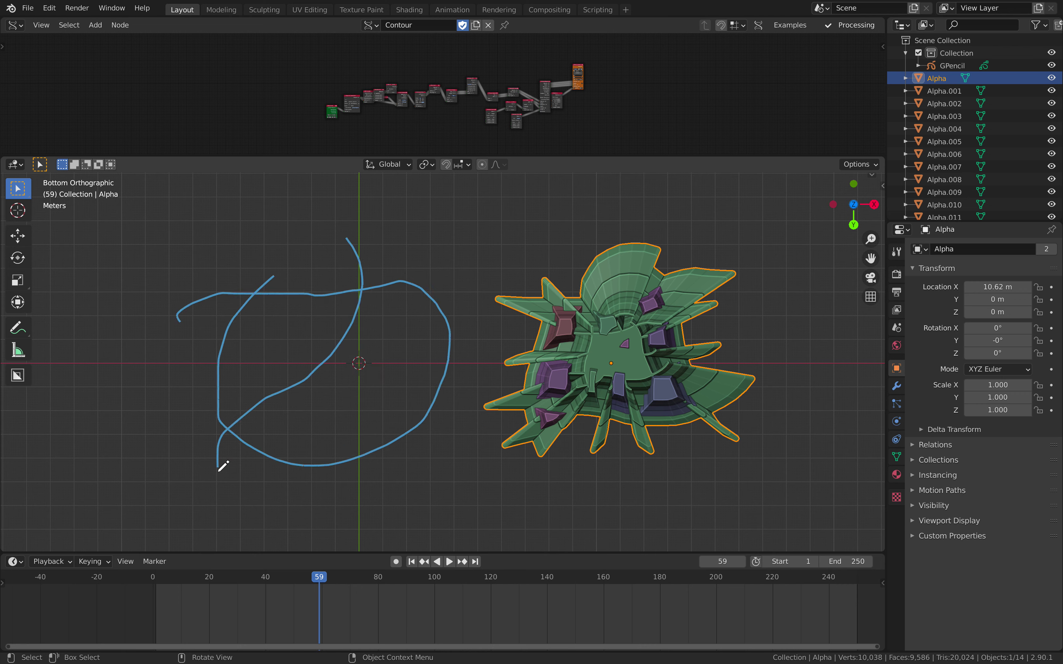
{"action": "left_click_drag", "start_coordinate": [231, 341], "coordinate": [456, 467]}
{"action": "left_click_drag", "start_coordinate": [412, 265], "coordinate": [482, 373]}
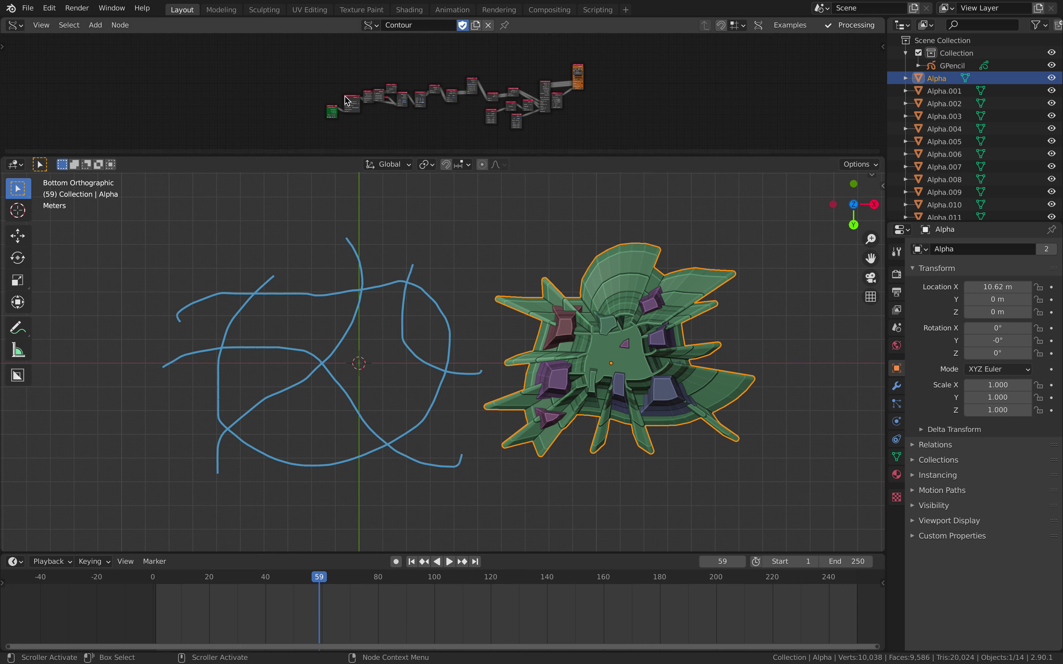
{"action": "key", "text": "Right"}
Step: Move the green outer mesh along the X axis away from the other pieces and select the purple tower nearest the curves
{"action": "middle_click_drag", "start_coordinate": [372, 342], "coordinate": [593, 342]}
{"action": "scroll", "coordinate": [599, 317], "scroll_direction": "down", "scroll_amount": 2}
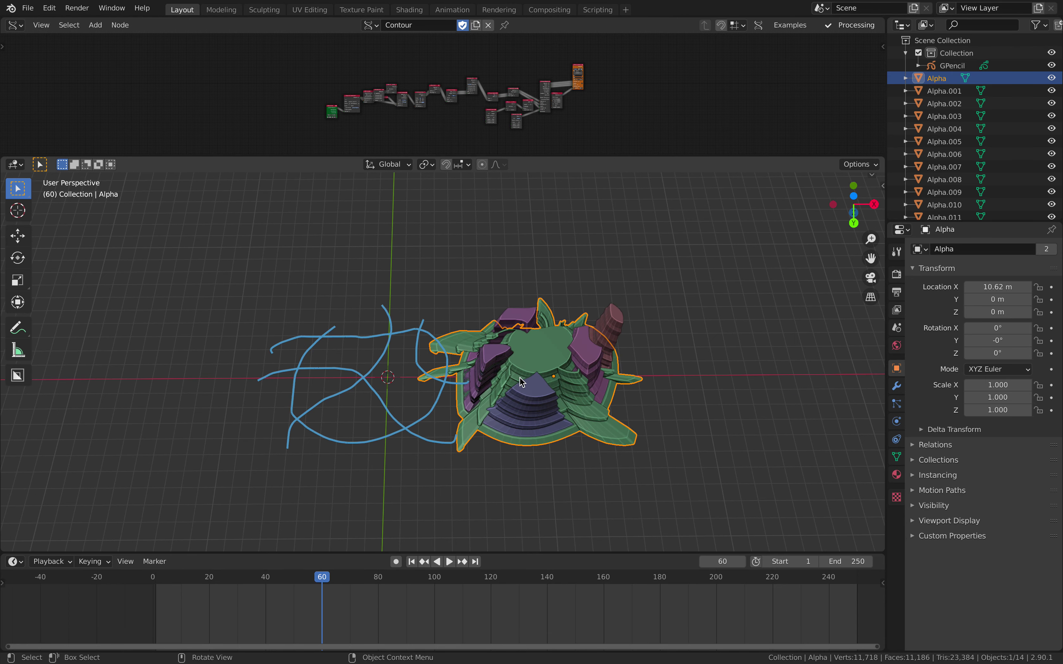
{"action": "key", "text": "g"}
{"action": "key", "text": "x"}
{"action": "left_click", "coordinate": [813, 324]}
{"action": "middle_click_drag", "start_coordinate": [693, 333], "coordinate": [667, 270], "text": "shift"}
{"action": "scroll", "coordinate": [527, 347], "scroll_direction": "up", "scroll_amount": 1}
{"action": "scroll", "coordinate": [666, 353], "scroll_direction": "up", "scroll_amount": 1}
{"action": "middle_click_drag", "start_coordinate": [604, 361], "coordinate": [529, 324], "text": "shift"}
{"action": "scroll", "coordinate": [532, 323], "scroll_direction": "up", "scroll_amount": 2}
{"action": "left_click", "coordinate": [567, 293]}
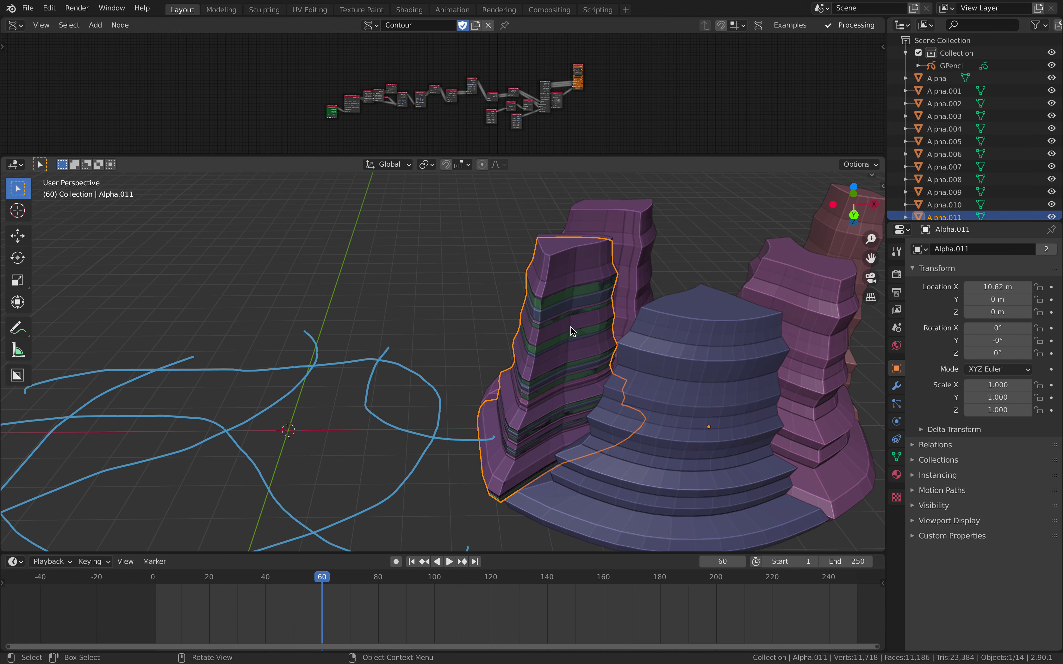
Step: Enlarge the node editor and set Size to 3 on the Random Num Gen node feeding Extrude Region's Scale
{"action": "key", "text": "Home"}
{"action": "left_click_drag", "start_coordinate": [586, 151], "coordinate": [586, 275]}
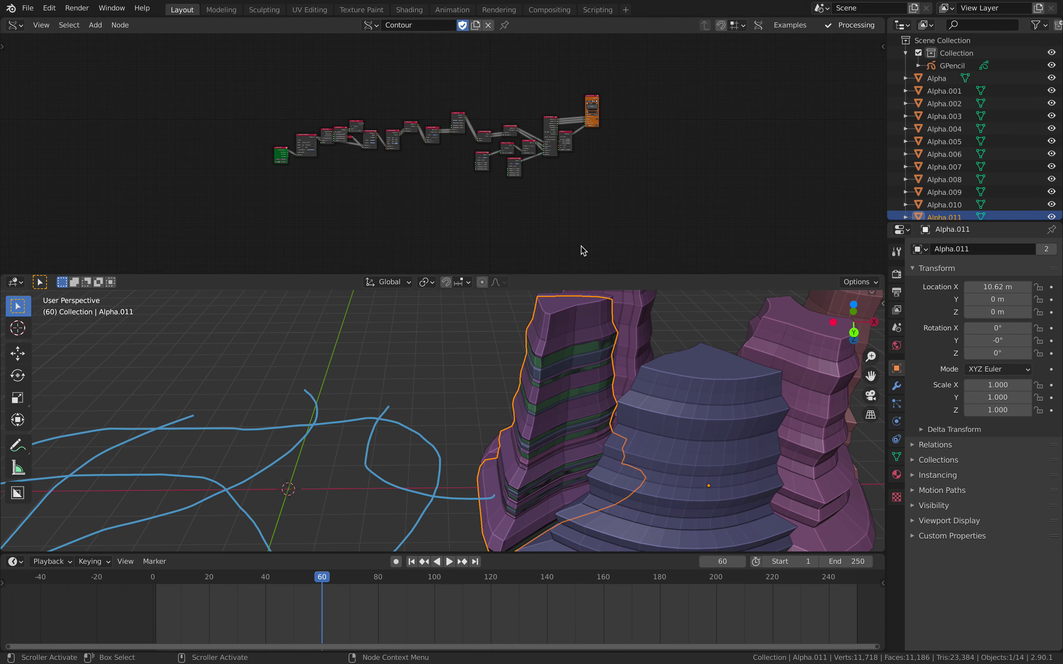
{"action": "scroll", "coordinate": [588, 172], "scroll_direction": "up", "scroll_amount": 5}
{"action": "scroll", "coordinate": [455, 228], "scroll_direction": "up", "scroll_amount": 4}
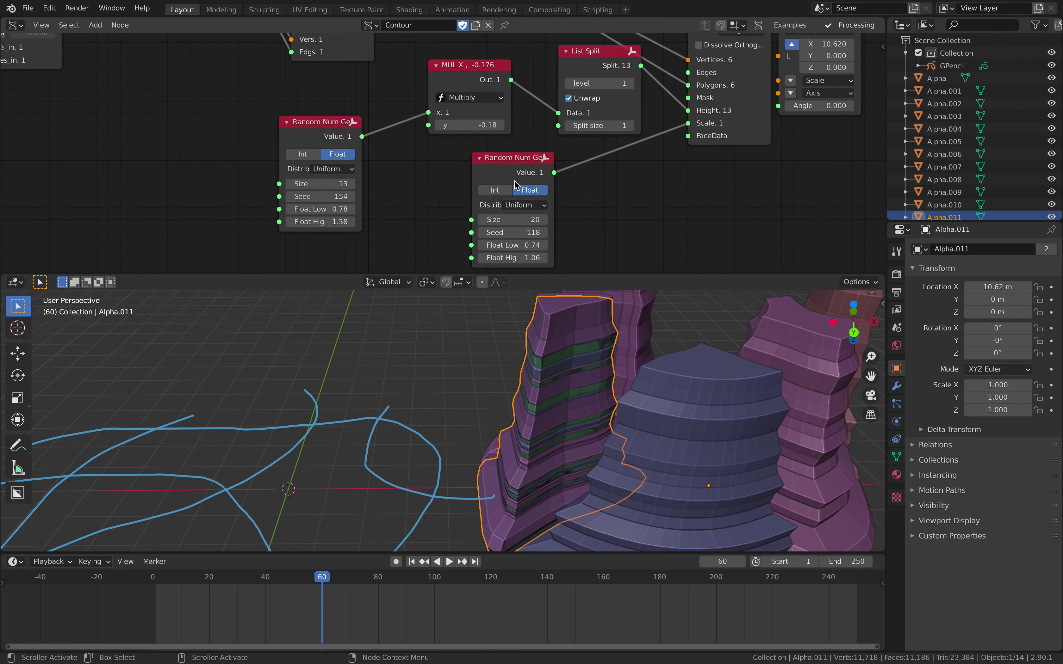
{"action": "left_click", "coordinate": [508, 220]}
{"action": "type", "text": "3"}
{"action": "key", "text": "Return"}
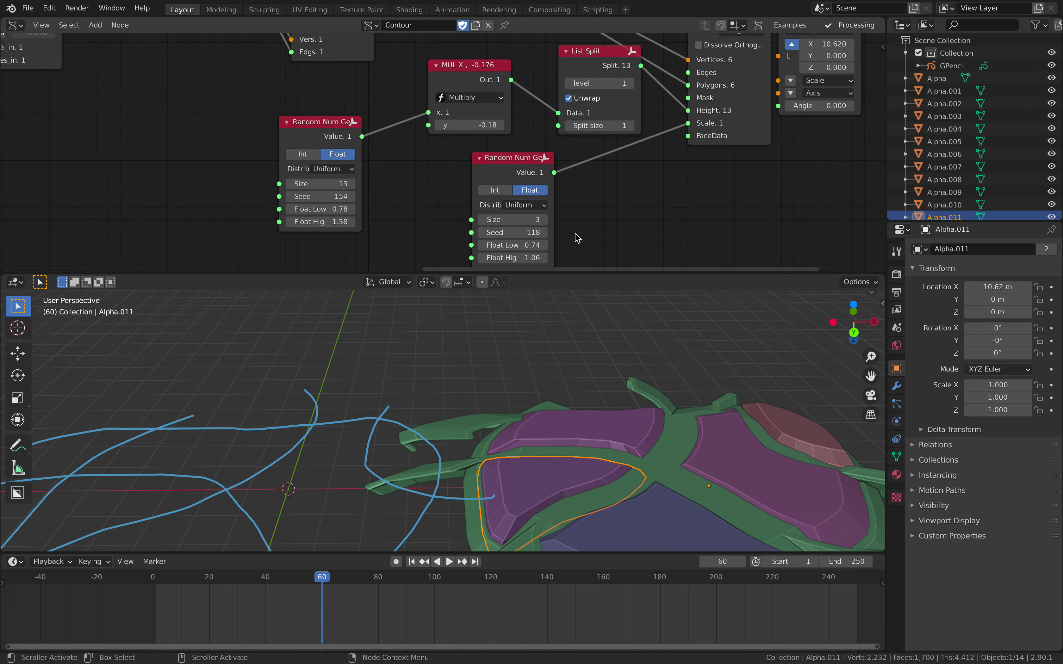
{"action": "left_click", "coordinate": [544, 220]}
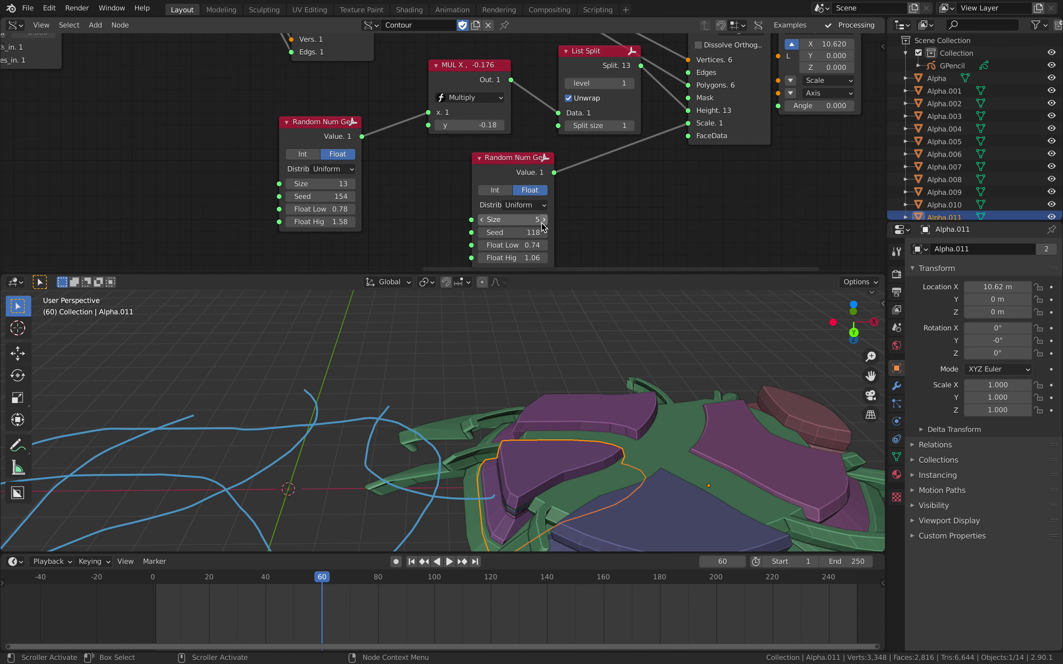
{"action": "left_click", "coordinate": [485, 220]}
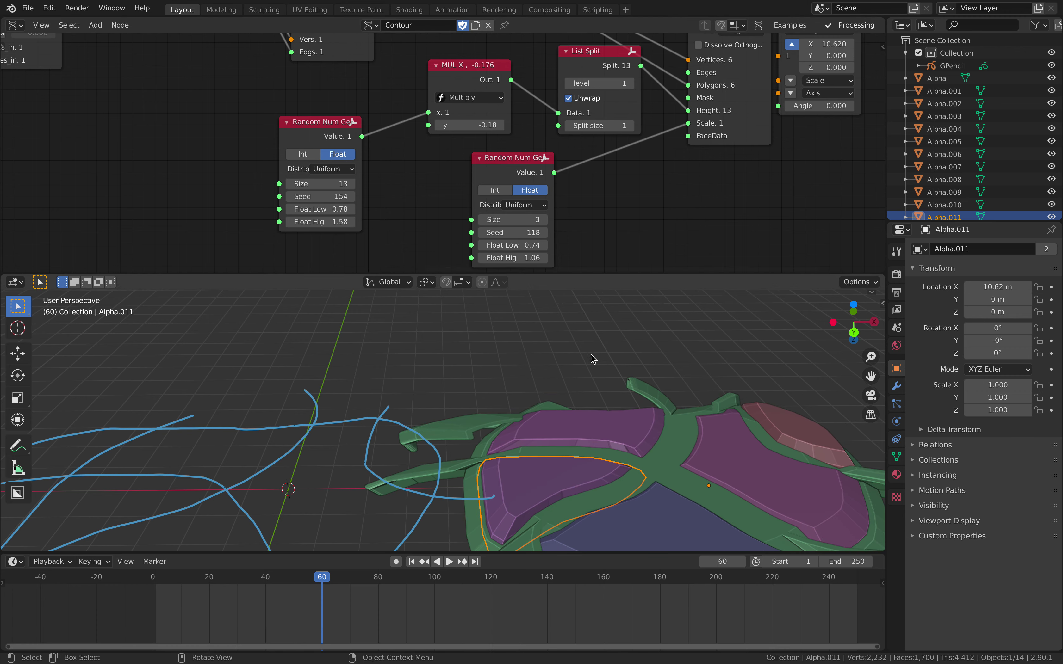
Step: Set the Random Num Gen node feeding the Multiply node to Size 3, Float Low 0.57 and Float High 8.96
{"action": "scroll", "coordinate": [587, 355], "scroll_direction": "down", "scroll_amount": 2}
{"action": "middle_click_drag", "start_coordinate": [588, 362], "coordinate": [597, 369]}
{"action": "mouse_move", "coordinate": [522, 246]}
{"action": "left_mouse_down"}
{"action": "mouse_move", "coordinate": [542, 247]}
{"action": "mouse_move", "coordinate": [523, 246]}
{"action": "left_mouse_up"}
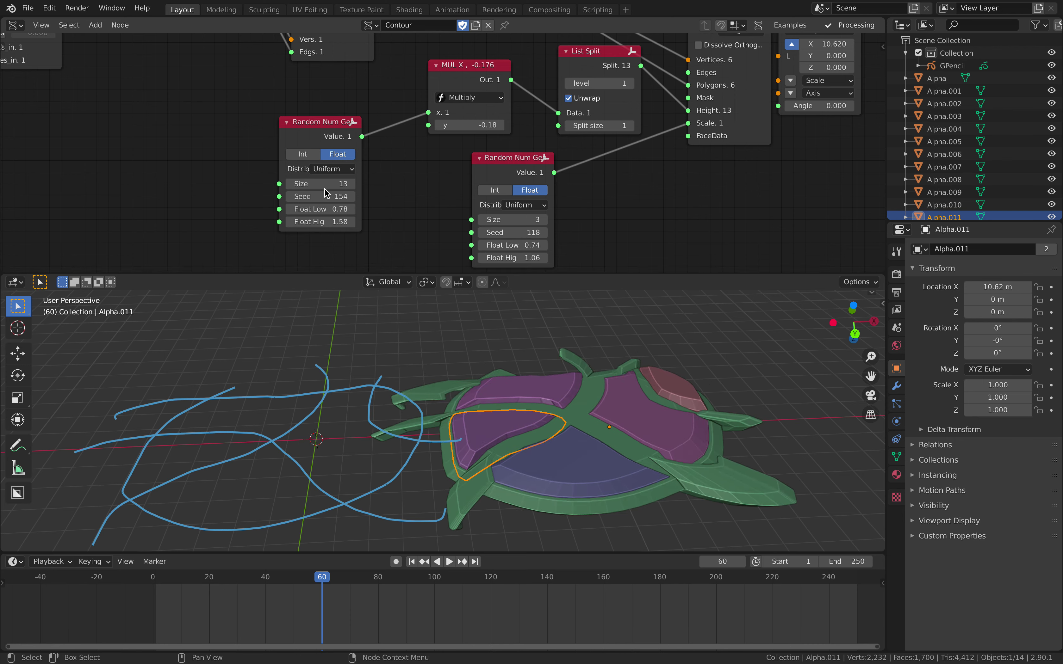
{"action": "left_click_drag", "start_coordinate": [325, 209], "coordinate": [385, 222]}
{"action": "left_click_drag", "start_coordinate": [318, 209], "coordinate": [307, 209]}
Step: Move the green outer mesh along the X axis to about 25 m, away from the coloured blocks
{"action": "middle_click_drag", "start_coordinate": [687, 385], "coordinate": [621, 369]}
{"action": "left_click", "coordinate": [672, 427]}
{"action": "middle_click_drag", "start_coordinate": [672, 427], "coordinate": [570, 406]}
{"action": "key", "text": "g"}
{"action": "key", "text": "x"}
{"action": "left_click", "coordinate": [697, 358]}
{"action": "middle_click_drag", "start_coordinate": [685, 365], "coordinate": [557, 356]}
Step: Enlarge the node editor and examine the node tree from Extrude Region back to the Frame info node
{"action": "scroll", "coordinate": [518, 153], "scroll_direction": "down", "scroll_amount": 2}
{"action": "mouse_move", "coordinate": [514, 144]}
{"action": "middle_mouse_down"}
{"action": "mouse_move", "coordinate": [453, 206]}
{"action": "mouse_move", "coordinate": [501, 147]}
{"action": "middle_mouse_up"}
{"action": "middle_click_drag", "start_coordinate": [352, 236], "coordinate": [523, 225]}
{"action": "scroll", "coordinate": [383, 209], "scroll_direction": "down", "scroll_amount": 2}
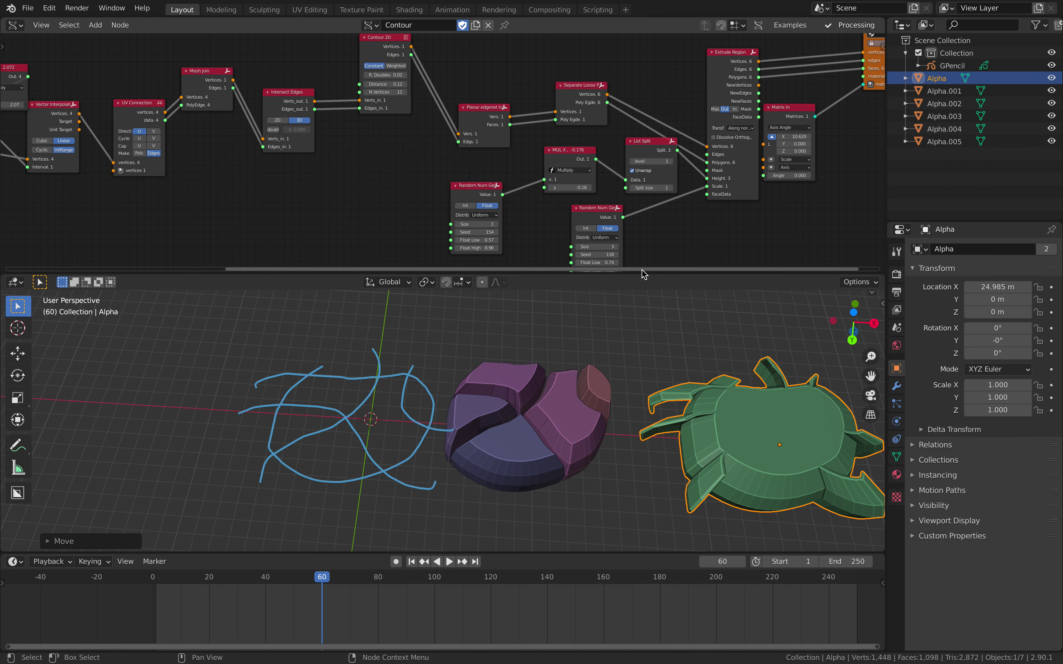
{"action": "left_click_drag", "start_coordinate": [642, 273], "coordinate": [642, 334]}
{"action": "middle_click_drag", "start_coordinate": [425, 137], "coordinate": [506, 139]}
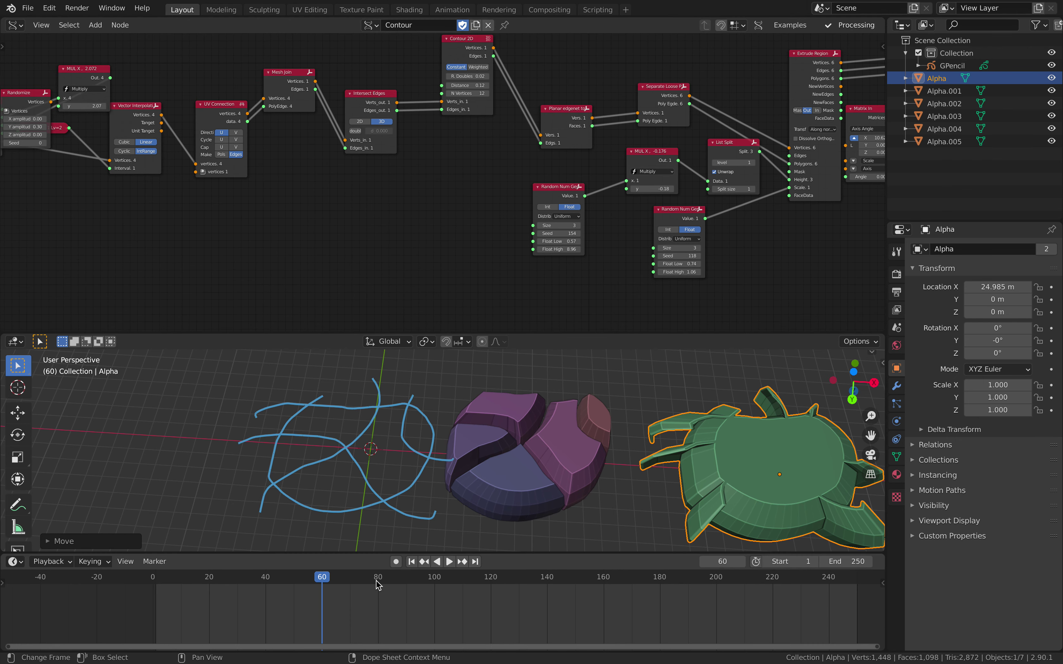
{"action": "scroll", "coordinate": [373, 175], "scroll_direction": "down", "scroll_amount": 2}
{"action": "middle_click_drag", "start_coordinate": [362, 160], "coordinate": [450, 177]}
{"action": "scroll", "coordinate": [450, 178], "scroll_direction": "down", "scroll_amount": 1}
{"action": "middle_click_drag", "start_coordinate": [310, 221], "coordinate": [485, 227]}
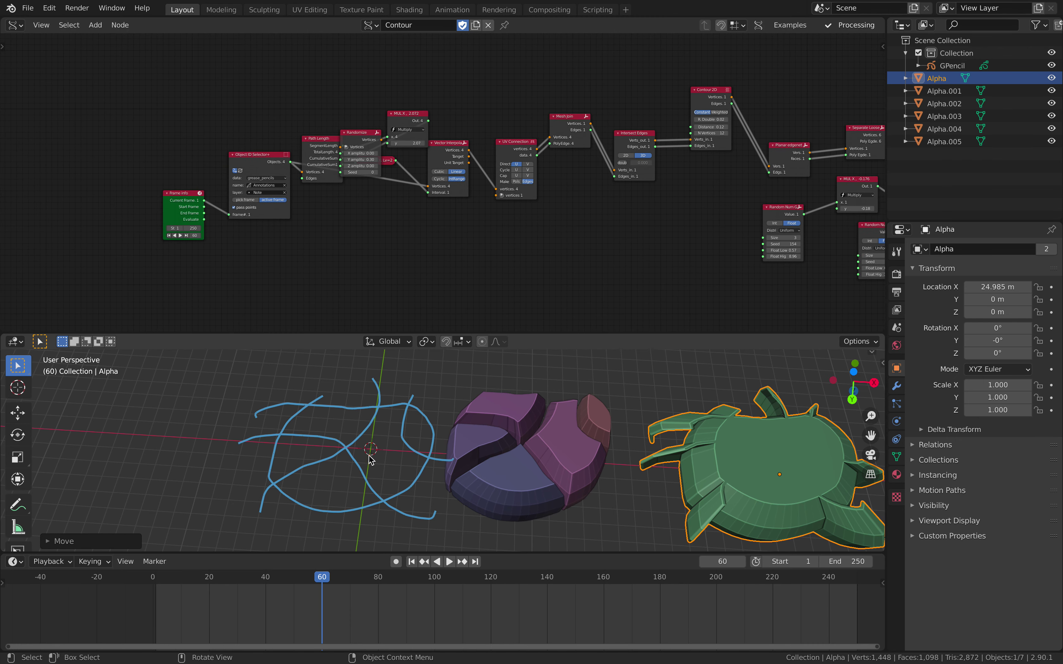
{"action": "scroll", "coordinate": [380, 215], "scroll_direction": "up", "scroll_amount": 4}
{"action": "middle_click_drag", "start_coordinate": [378, 210], "coordinate": [513, 194]}
{"action": "scroll", "coordinate": [439, 207], "scroll_direction": "up", "scroll_amount": 2}
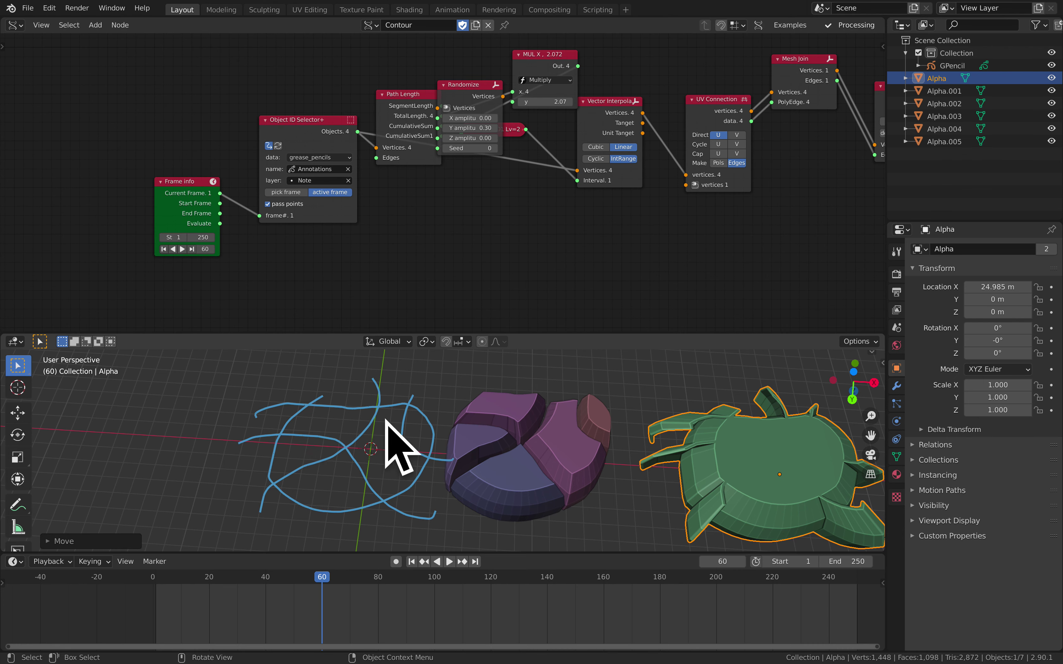
{"action": "scroll", "coordinate": [219, 209], "scroll_direction": "up", "scroll_amount": 1}
{"action": "scroll", "coordinate": [219, 209], "scroll_direction": "up", "scroll_amount": 1}
Step: Shift the Frame info, Object ID Selector+ and Path Length nodes slightly within the node tree
{"action": "left_click_drag", "start_coordinate": [150, 185], "coordinate": [161, 172]}
{"action": "left_click_drag", "start_coordinate": [271, 145], "coordinate": [261, 135]}
{"action": "scroll", "coordinate": [170, 154], "scroll_direction": "up", "scroll_amount": 2}
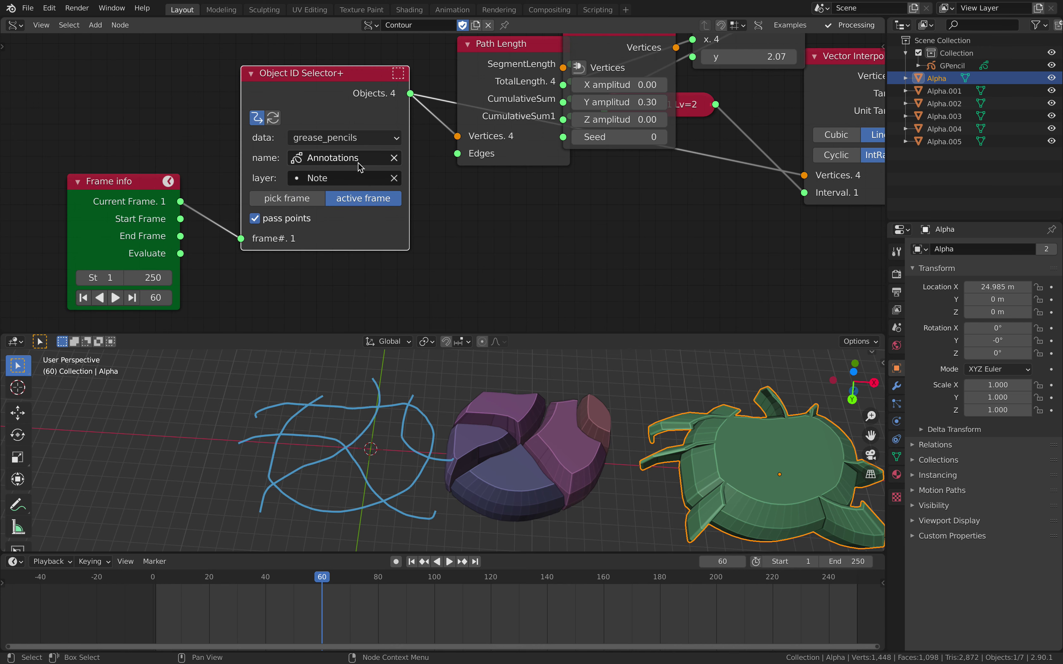
{"action": "scroll", "coordinate": [395, 180], "scroll_direction": "down", "scroll_amount": 4}
{"action": "middle_click_drag", "start_coordinate": [403, 189], "coordinate": [281, 232]}
{"action": "left_click_drag", "start_coordinate": [379, 129], "coordinate": [363, 125]}
{"action": "middle_click_drag", "start_coordinate": [530, 93], "coordinate": [417, 113]}
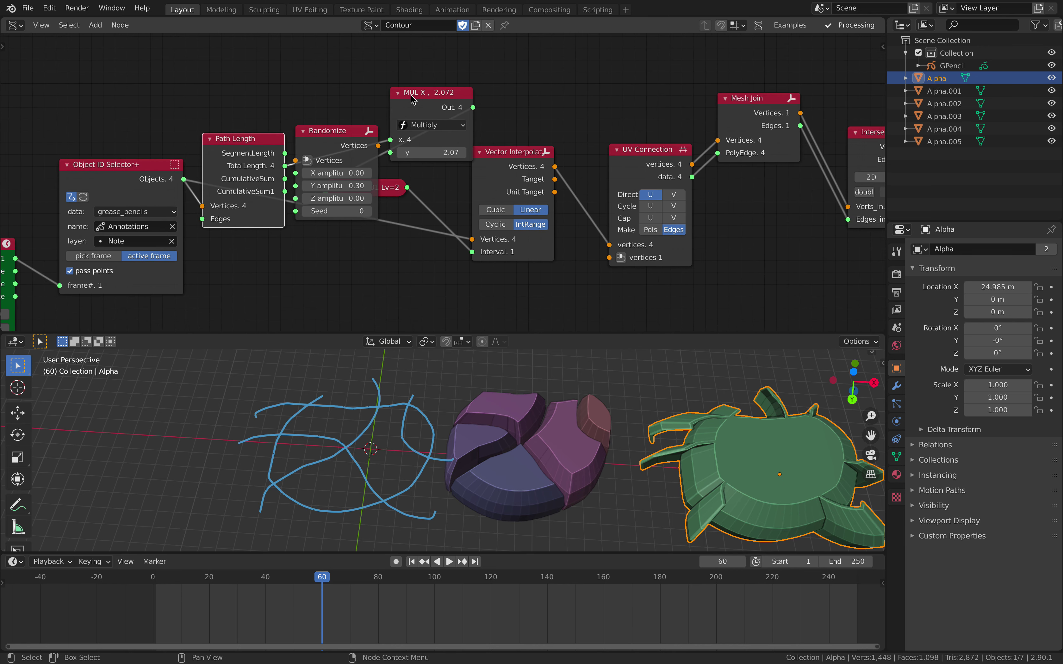
Step: Slightly adjust the y factor of the Multiply node after Path Length, and reposition the Vector Interpolation, Mesh Join and Intersect Edges nodes
{"action": "left_click_drag", "start_coordinate": [441, 152], "coordinate": [440, 153]}
{"action": "middle_click_drag", "start_coordinate": [514, 116], "coordinate": [329, 127]}
{"action": "left_click_drag", "start_coordinate": [369, 149], "coordinate": [390, 148]}
{"action": "middle_click_drag", "start_coordinate": [573, 102], "coordinate": [294, 110]}
{"action": "scroll", "coordinate": [325, 111], "scroll_direction": "up", "scroll_amount": 2}
{"action": "left_click_drag", "start_coordinate": [329, 111], "coordinate": [338, 112]}
{"action": "left_click", "coordinate": [467, 148]}
{"action": "left_click_drag", "start_coordinate": [469, 151], "coordinate": [504, 126]}
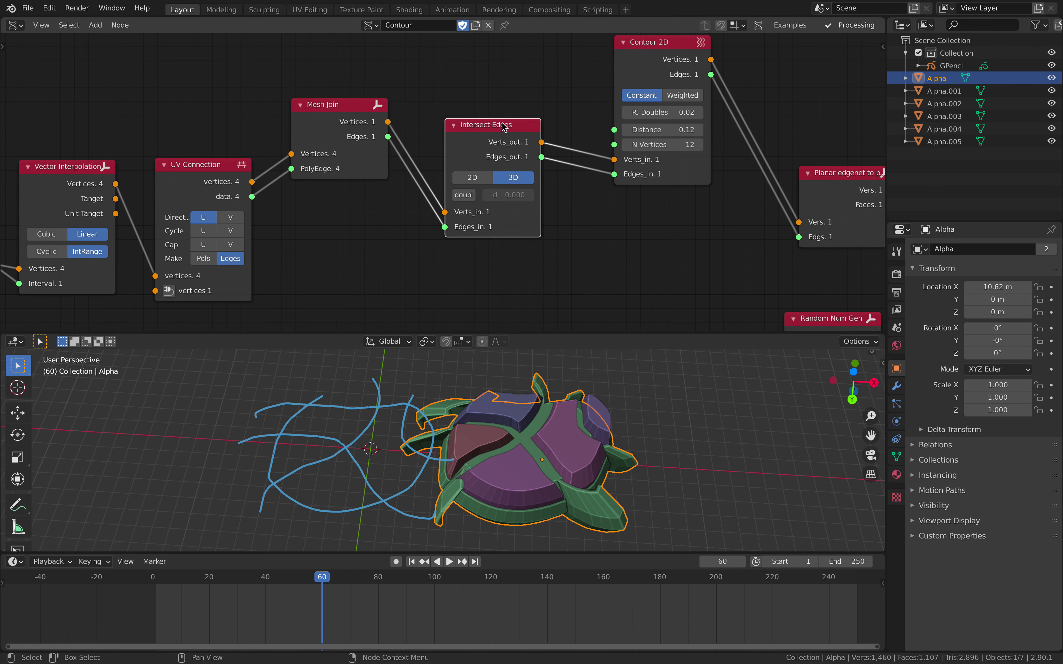
Step: Reposition the Contour 2D node and move the Planar edgenet to polygons node up closer to it
{"action": "middle_click_drag", "start_coordinate": [515, 128], "coordinate": [223, 145]}
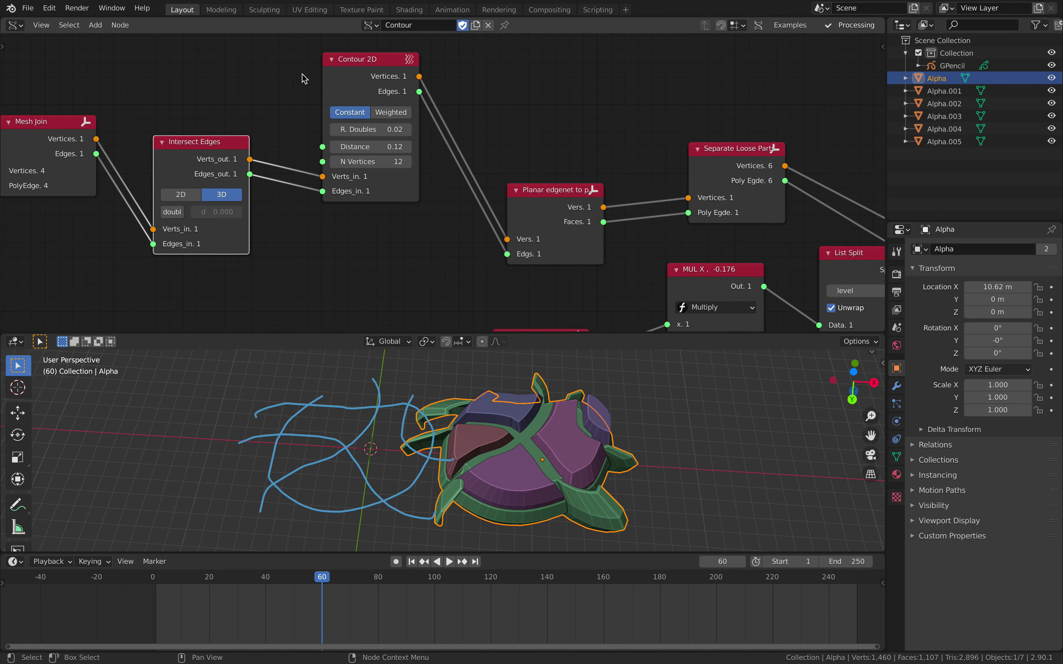
{"action": "left_click_drag", "start_coordinate": [350, 69], "coordinate": [357, 80]}
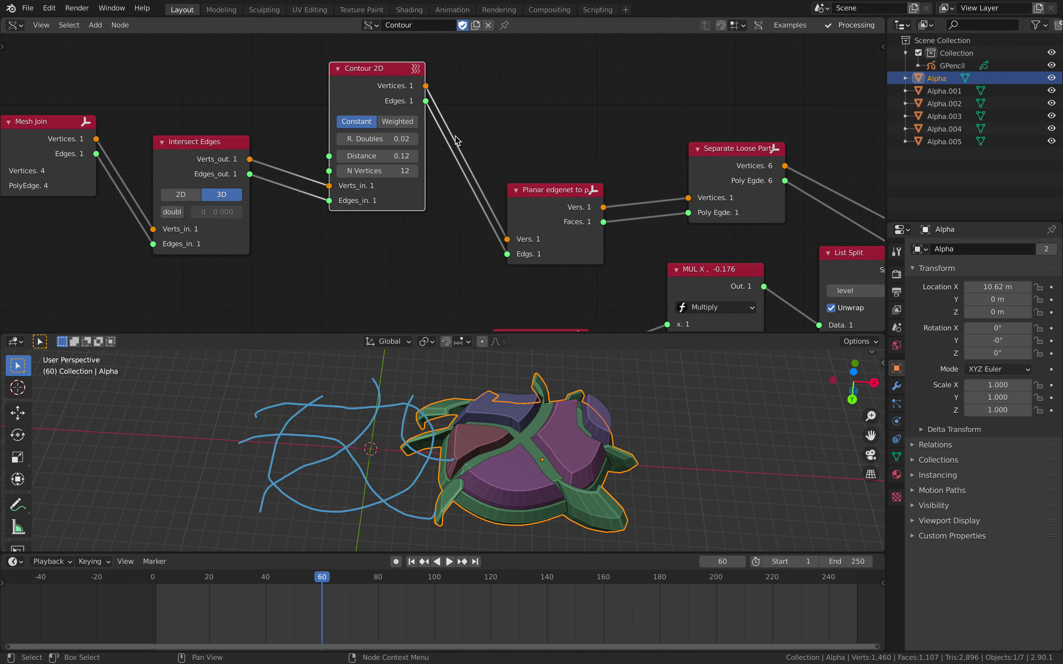
{"action": "middle_click_drag", "start_coordinate": [455, 135], "coordinate": [438, 127]}
{"action": "left_click_drag", "start_coordinate": [546, 181], "coordinate": [518, 130]}
{"action": "scroll", "coordinate": [298, 53], "scroll_direction": "down", "scroll_amount": 2}
{"action": "middle_click_drag", "start_coordinate": [299, 53], "coordinate": [399, 112]}
Step: Set the Distance of the Contour 2D node to 0.10
{"action": "scroll", "coordinate": [492, 90], "scroll_direction": "up", "scroll_amount": 2}
{"action": "scroll", "coordinate": [501, 102], "scroll_direction": "up", "scroll_amount": 2}
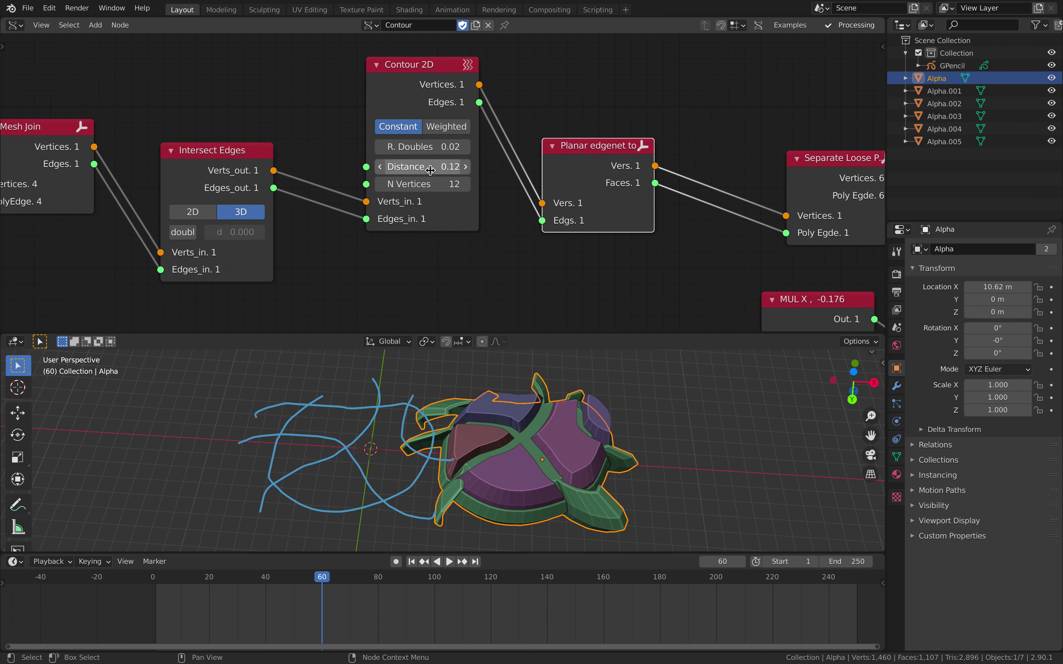
{"action": "left_click_drag", "start_coordinate": [430, 168], "coordinate": [429, 168], "text": "shift"}
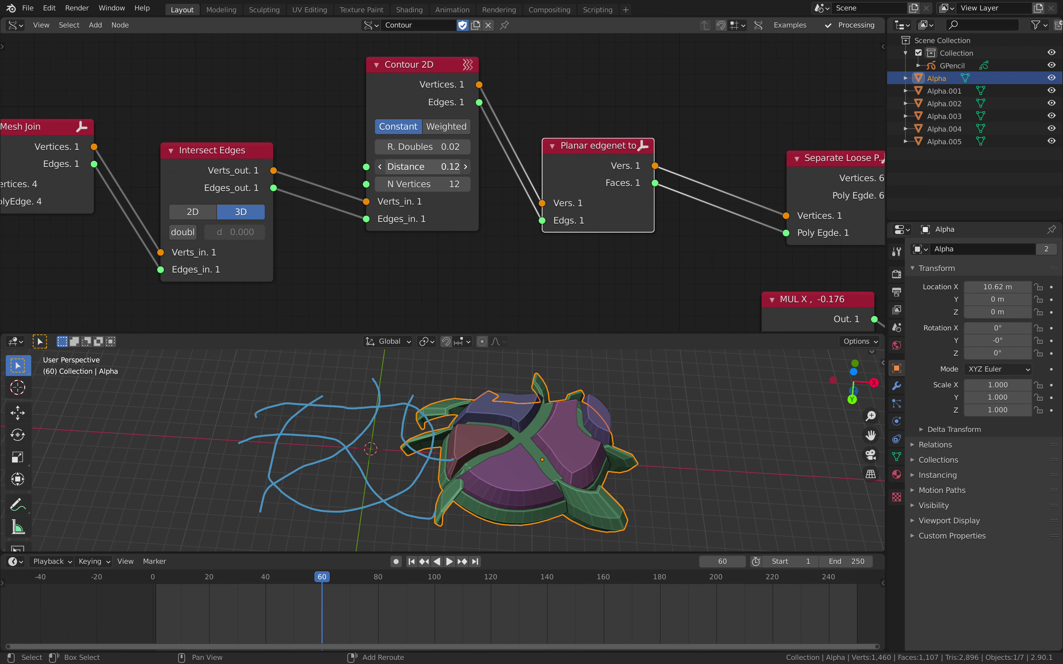
{"action": "left_click", "coordinate": [430, 168]}
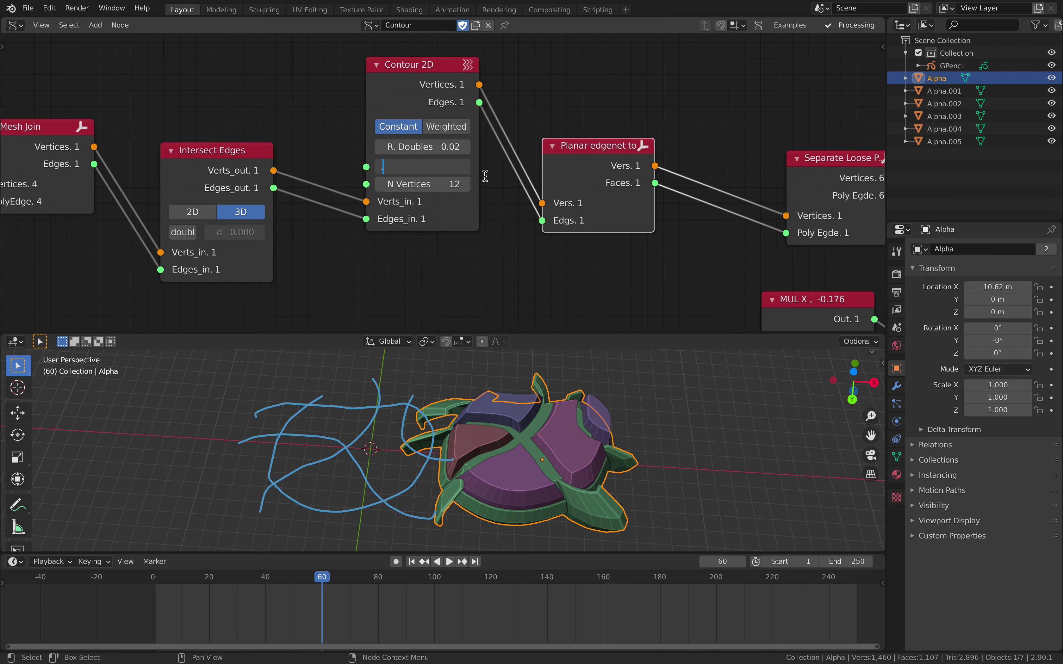
{"action": "key", "text": "Return"}
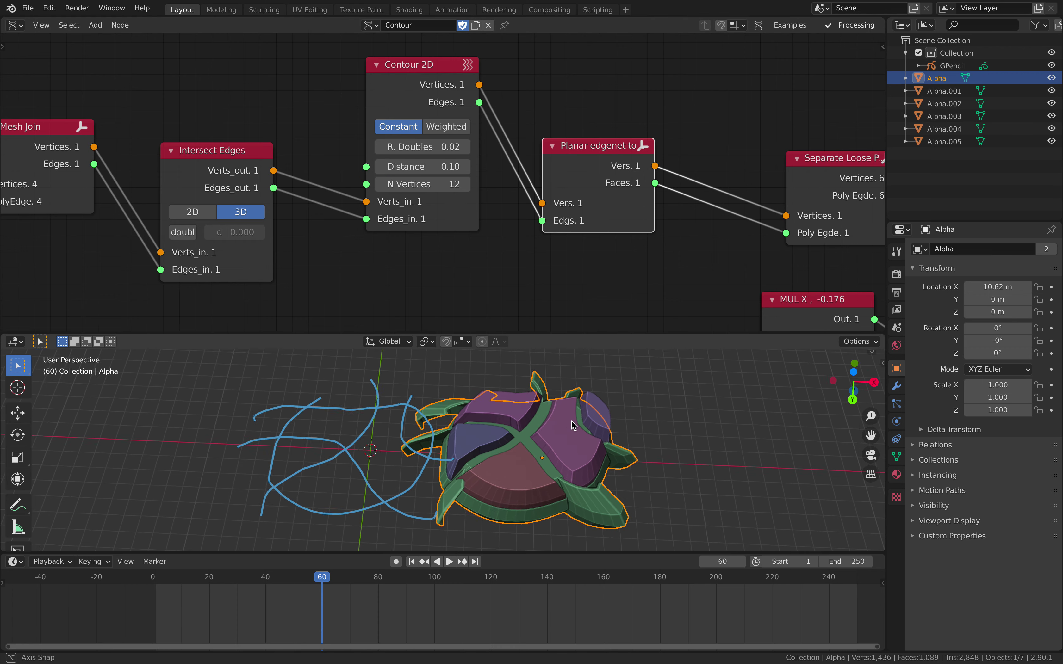
Step: Move the Planar edgenet to polygons node slightly and widen it to show more of its title
{"action": "middle_click_drag", "start_coordinate": [458, 157], "coordinate": [368, 170]}
{"action": "scroll", "coordinate": [368, 168], "scroll_direction": "down", "scroll_amount": 3}
{"action": "middle_click_drag", "start_coordinate": [460, 184], "coordinate": [412, 188]}
{"action": "left_click_drag", "start_coordinate": [422, 181], "coordinate": [433, 161]}
{"action": "scroll", "coordinate": [435, 159], "scroll_direction": "up", "scroll_amount": 2}
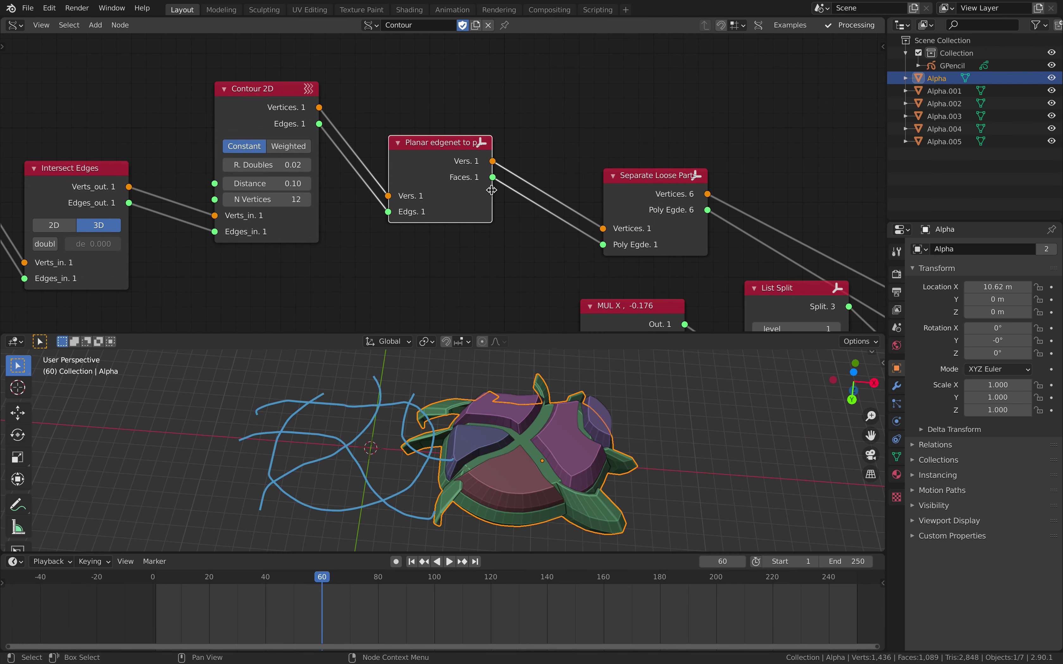
{"action": "left_click_drag", "start_coordinate": [495, 190], "coordinate": [511, 189]}
Step: Move the Separate Loose Parts node slightly closer to the Planar edgenet to polygons node
{"action": "middle_click_drag", "start_coordinate": [634, 196], "coordinate": [448, 159]}
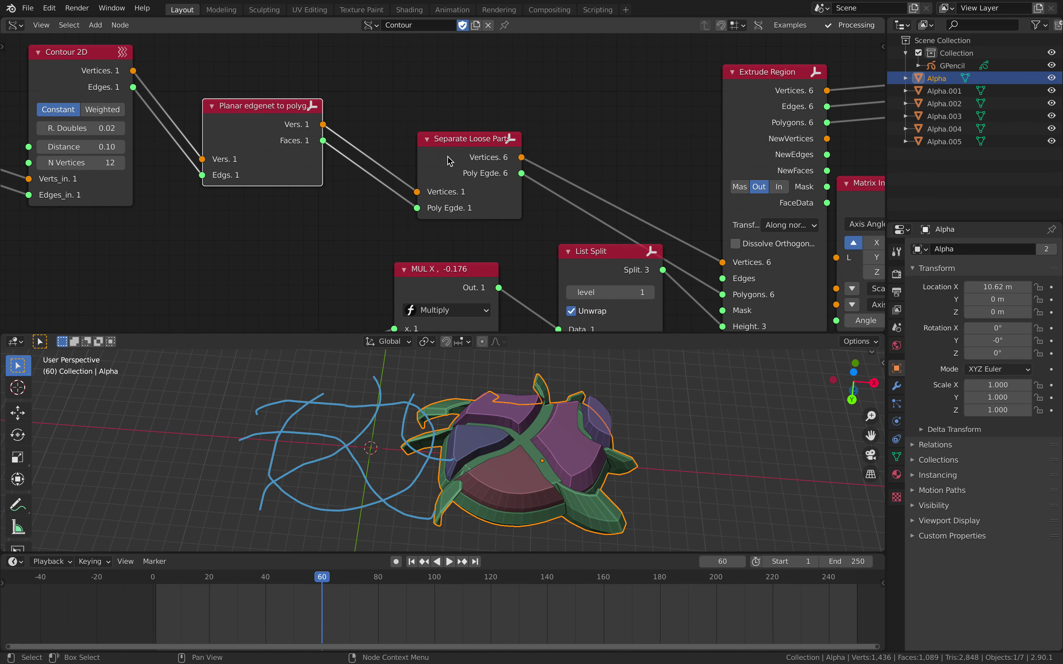
{"action": "left_click_drag", "start_coordinate": [448, 160], "coordinate": [434, 144]}
{"action": "middle_click_drag", "start_coordinate": [580, 119], "coordinate": [470, 109]}
{"action": "scroll", "coordinate": [523, 135], "scroll_direction": "down", "scroll_amount": 1}
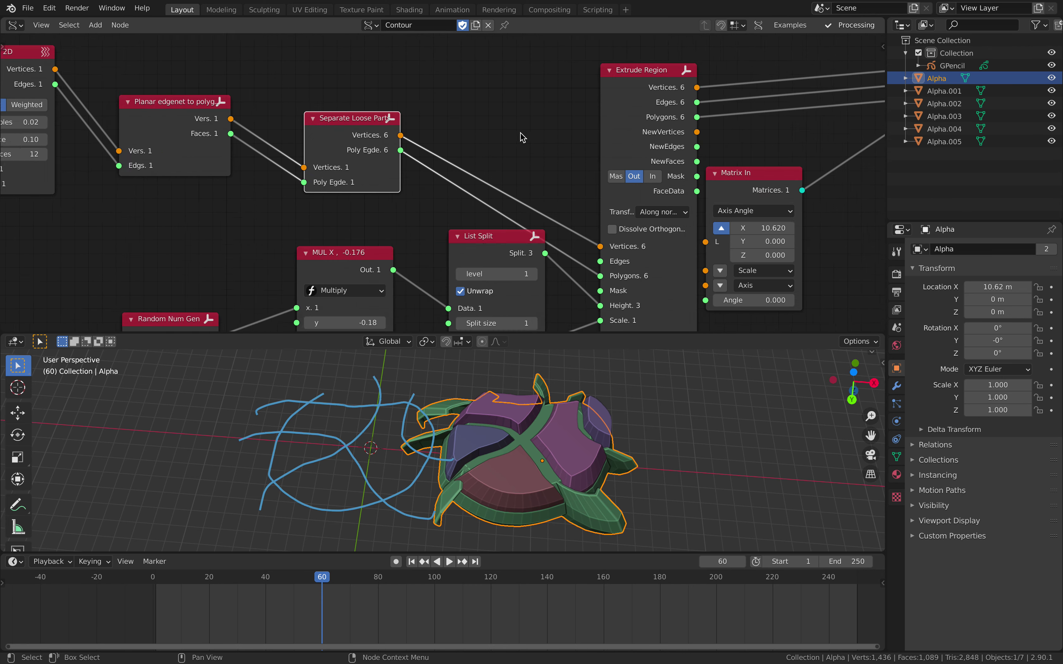
Step: Reposition the Extrude Region and Matrix In nodes, and enlarge the 3D viewport against the node editor
{"action": "middle_click_drag", "start_coordinate": [578, 139], "coordinate": [426, 139]}
{"action": "left_click_drag", "start_coordinate": [488, 104], "coordinate": [488, 79]}
{"action": "scroll", "coordinate": [486, 105], "scroll_direction": "down", "scroll_amount": 1}
{"action": "middle_click_drag", "start_coordinate": [486, 105], "coordinate": [476, 99]}
{"action": "left_click_drag", "start_coordinate": [573, 168], "coordinate": [582, 157]}
{"action": "left_click_drag", "start_coordinate": [741, 100], "coordinate": [743, 101]}
{"action": "middle_click_drag", "start_coordinate": [538, 394], "coordinate": [542, 404]}
{"action": "left_click_drag", "start_coordinate": [568, 332], "coordinate": [569, 274]}
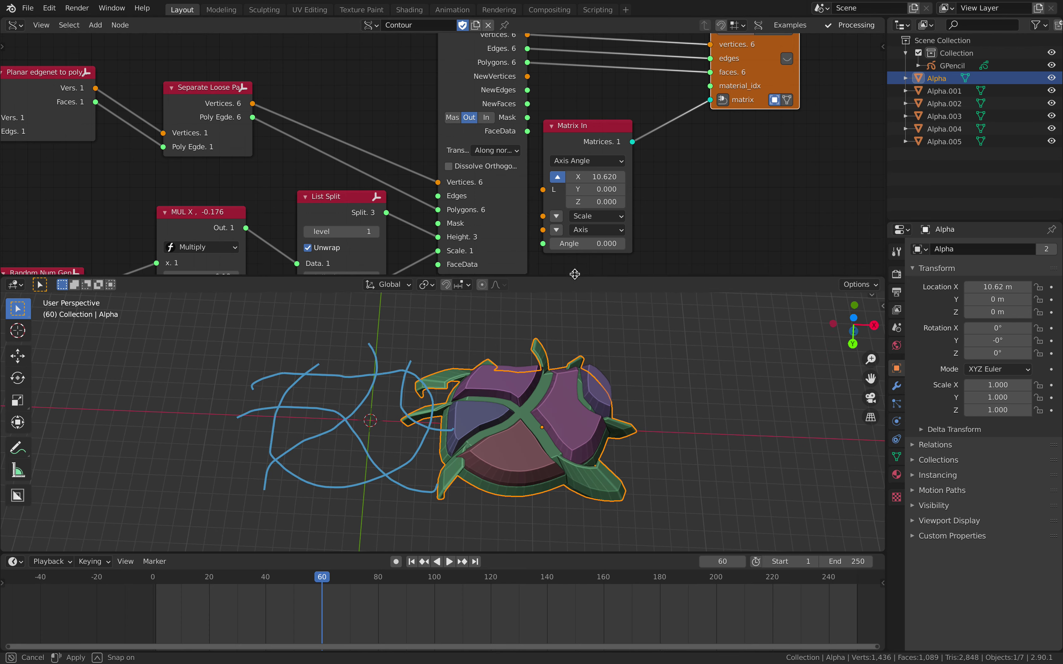
Step: Set the 3D viewport to the bottom view and move the List Split node closer to the MUL X node
{"action": "left_click", "coordinate": [851, 319]}
{"action": "middle_click_drag", "start_coordinate": [375, 243], "coordinate": [539, 148]}
{"action": "middle_click_drag", "start_coordinate": [468, 146], "coordinate": [502, 122]}
{"action": "scroll", "coordinate": [457, 171], "scroll_direction": "down", "scroll_amount": 2}
{"action": "middle_click_drag", "start_coordinate": [567, 135], "coordinate": [519, 191]}
{"action": "scroll", "coordinate": [510, 215], "scroll_direction": "down", "scroll_amount": 1}
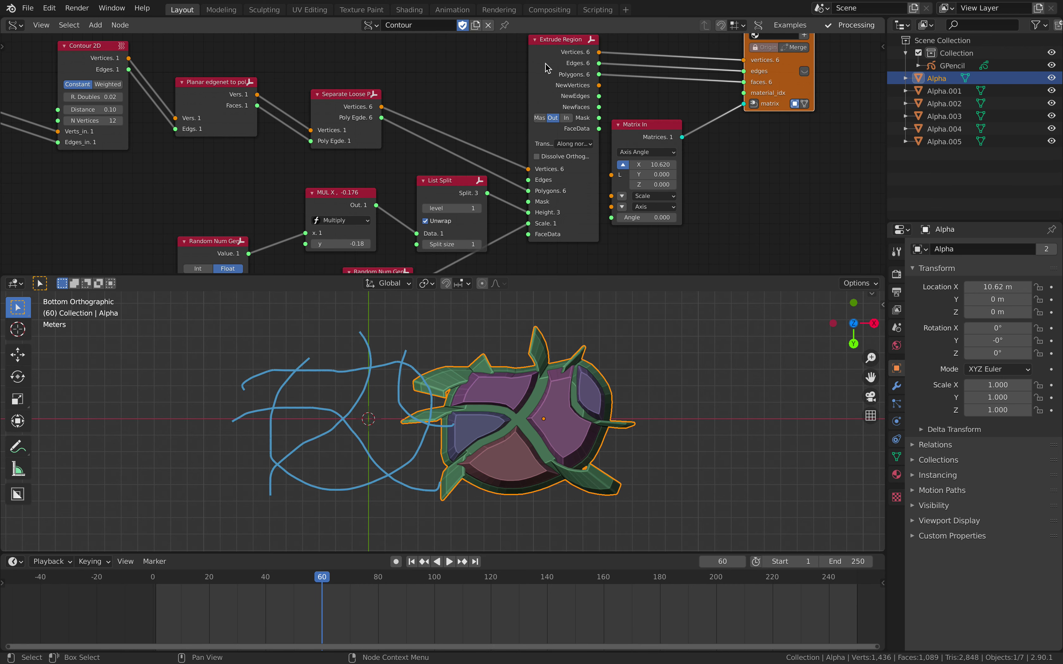
{"action": "middle_click_drag", "start_coordinate": [510, 145], "coordinate": [523, 119]}
{"action": "left_click", "coordinate": [461, 159]}
{"action": "left_click_drag", "start_coordinate": [461, 159], "coordinate": [447, 157]}
{"action": "middle_click_drag", "start_coordinate": [433, 164], "coordinate": [442, 157]}
Step: Shift the MUL X node slightly and move the Random Num Gen node that feeds it up closer beside it
{"action": "left_click_drag", "start_coordinate": [362, 161], "coordinate": [352, 158]}
{"action": "middle_click_drag", "start_coordinate": [325, 182], "coordinate": [400, 152]}
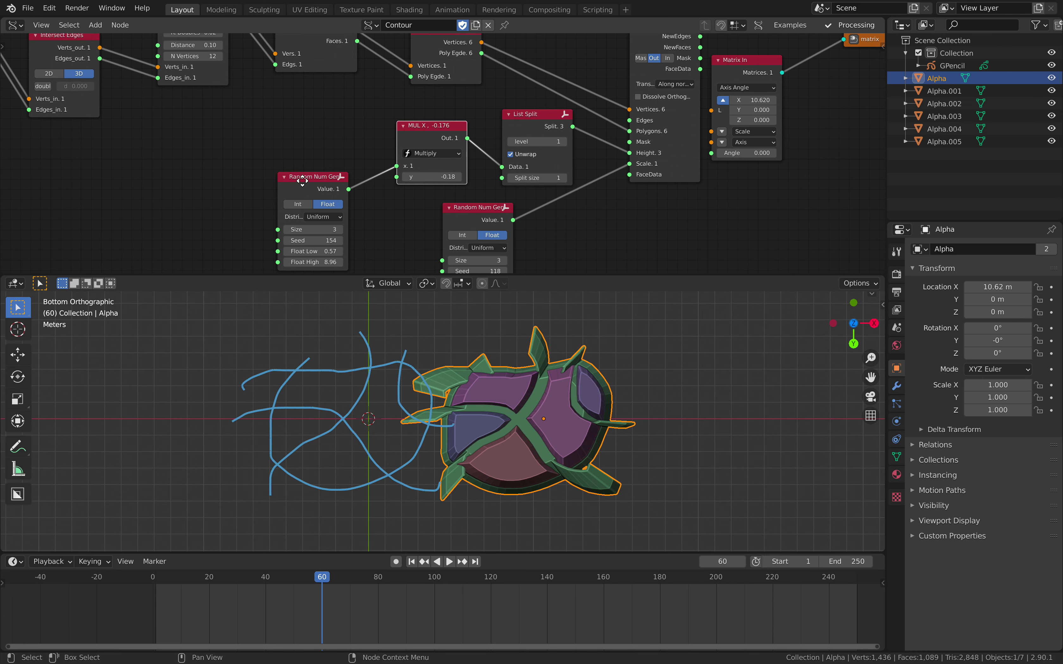
{"action": "left_click_drag", "start_coordinate": [307, 187], "coordinate": [316, 161]}
{"action": "middle_click_drag", "start_coordinate": [367, 197], "coordinate": [360, 177]}
Step: Set the Size of both Random Num Gen nodes to 6 and save the file
{"action": "left_click", "coordinate": [348, 186]}
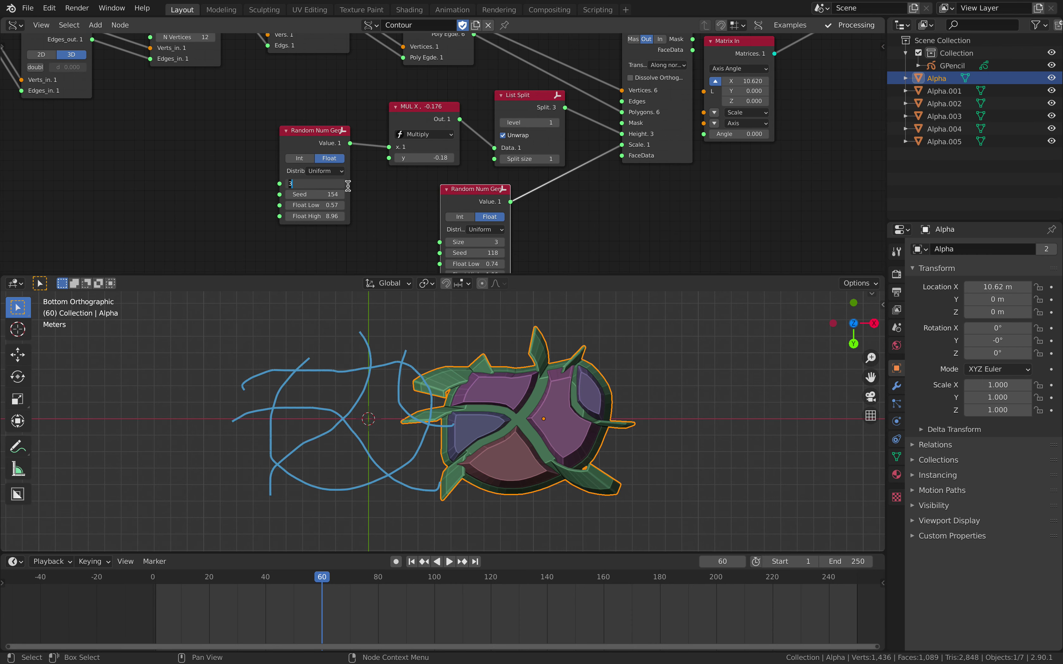
{"action": "type", "text": "6"}
{"action": "key", "text": "Return"}
{"action": "left_click", "coordinate": [473, 241]}
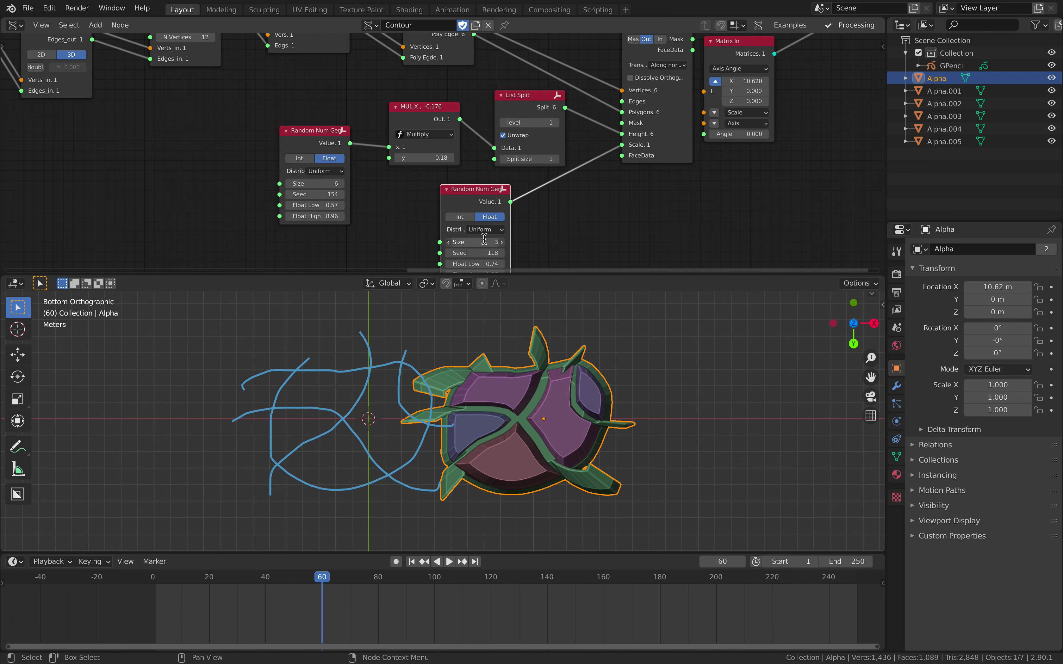
{"action": "type", "text": "6"}
{"action": "key", "text": "Return"}
{"action": "middle_click_drag", "start_coordinate": [474, 240], "coordinate": [477, 233]}
{"action": "scroll", "coordinate": [306, 190], "scroll_direction": "down", "scroll_amount": 1}
{"action": "middle_click_drag", "start_coordinate": [306, 189], "coordinate": [392, 237]}
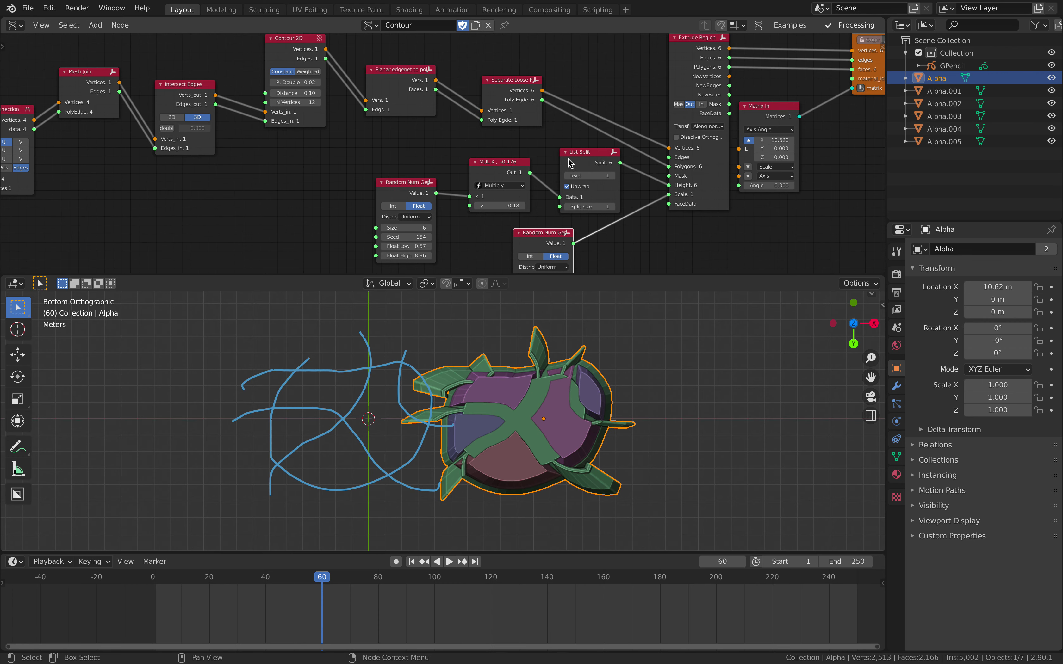
{"action": "key", "text": "ctrl+s"}
Step: Set the X location of the Matrix In node to 14.82 so the mesh sits clear of the strokes
{"action": "middle_click_drag", "start_coordinate": [568, 160], "coordinate": [473, 212]}
{"action": "left_click_drag", "start_coordinate": [642, 112], "coordinate": [722, 142]}
{"action": "middle_click_drag", "start_coordinate": [508, 384], "coordinate": [520, 393], "text": "shift"}
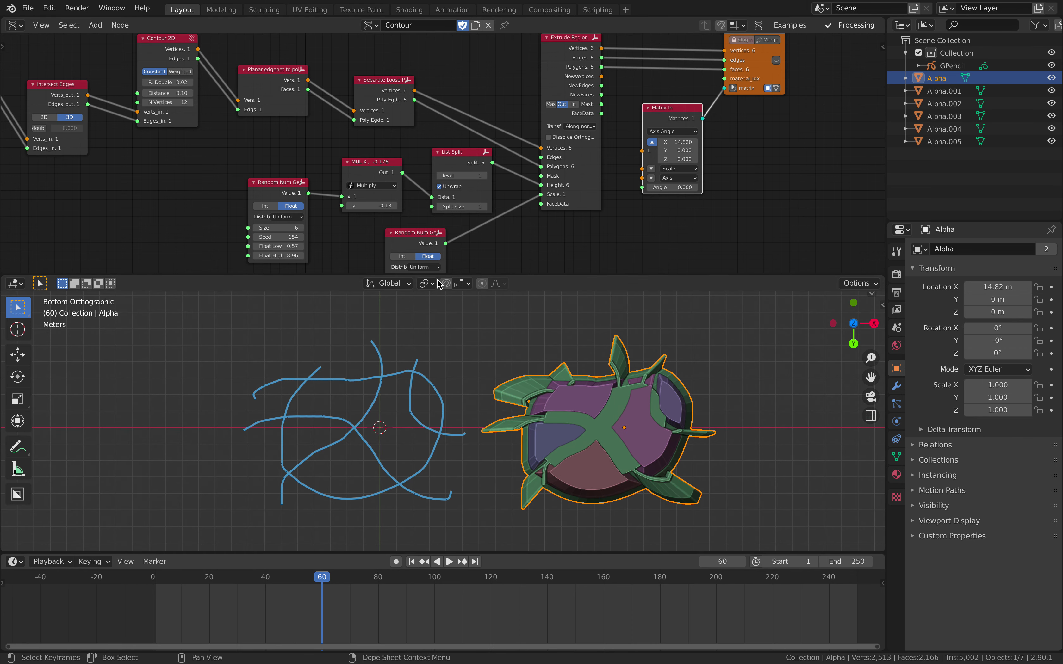
Step: Enlarge the 3D viewport and, at frame 80, draw seven crossing annotation strokes forming a rough rectangle divided by curves
{"action": "left_click_drag", "start_coordinate": [438, 275], "coordinate": [440, 242]}
{"action": "middle_click_drag", "start_coordinate": [448, 323], "coordinate": [458, 316], "text": "shift"}
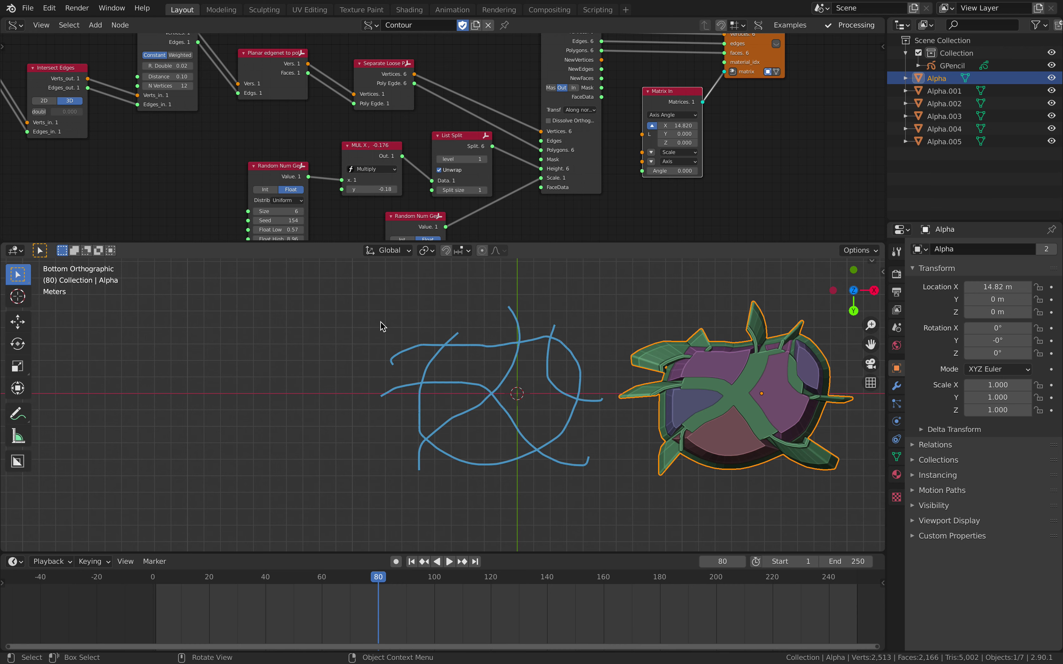
{"action": "key", "text": "d"}
{"action": "left_click_drag", "start_coordinate": [379, 310], "coordinate": [387, 346]}
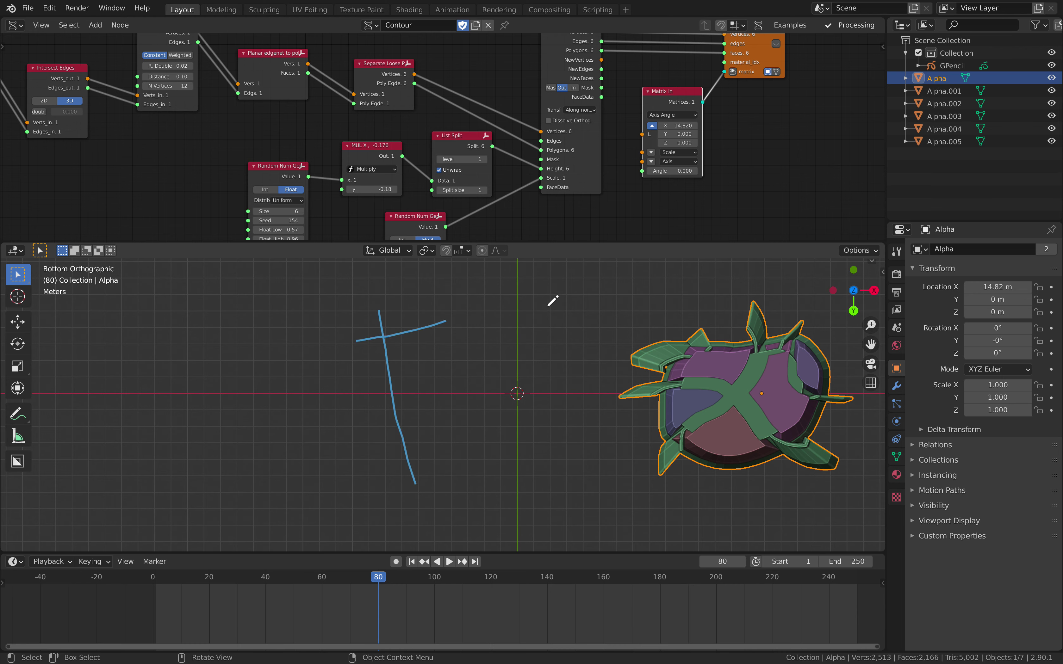
{"action": "left_click_drag", "start_coordinate": [548, 306], "coordinate": [601, 301]}
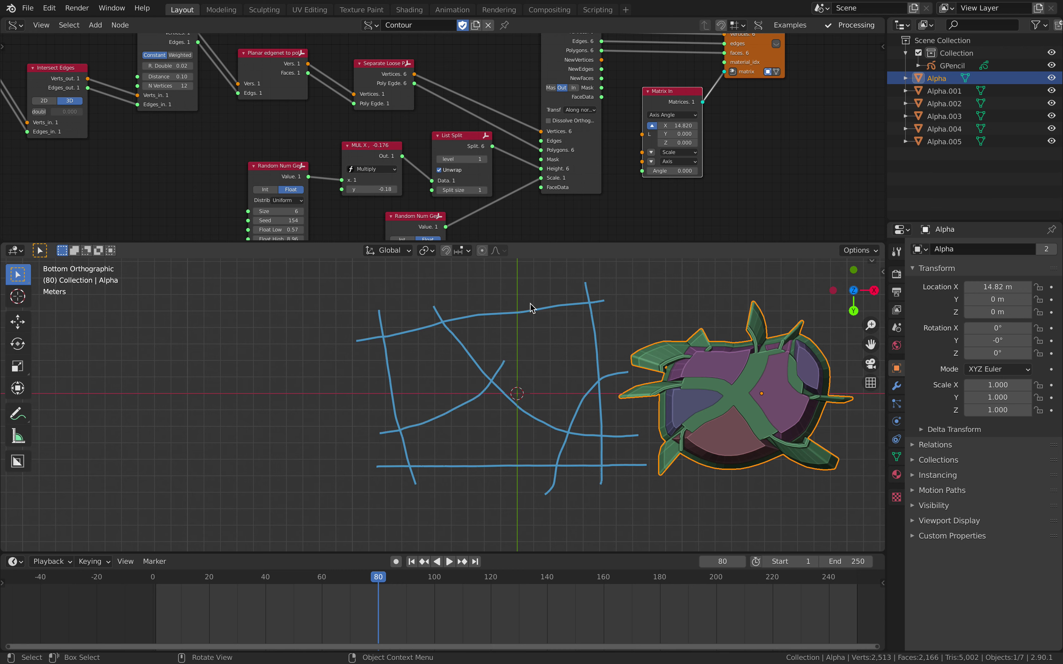
{"action": "scroll", "coordinate": [385, 329], "scroll_direction": "up", "scroll_amount": 1}
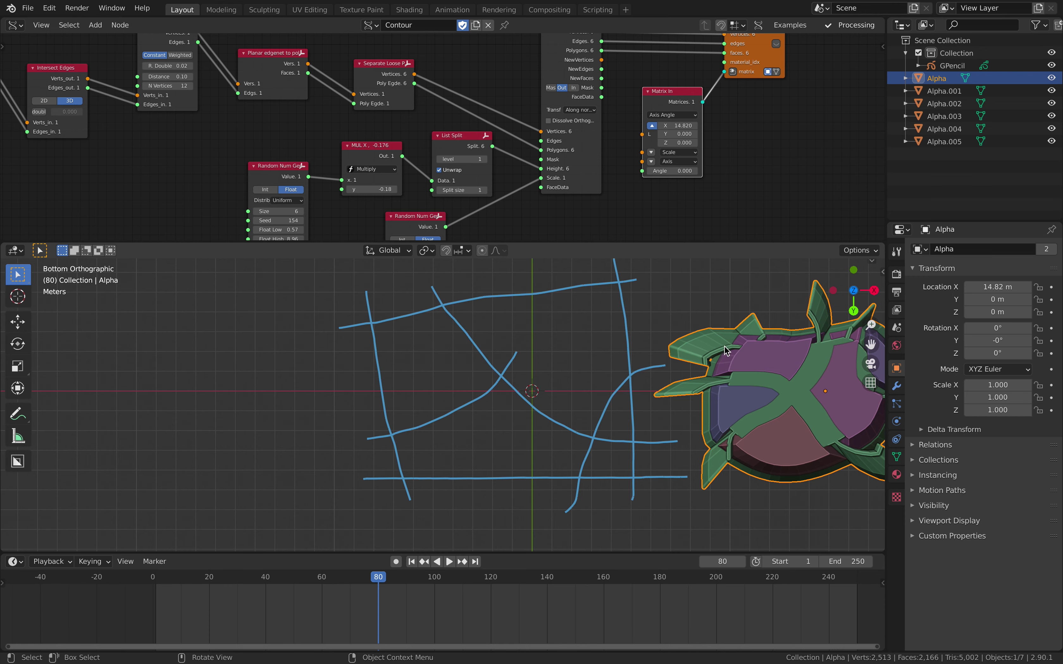
Step: Advance to frame 81 to rebuild the mesh pieces from the new strokes
{"action": "key", "text": "Right"}
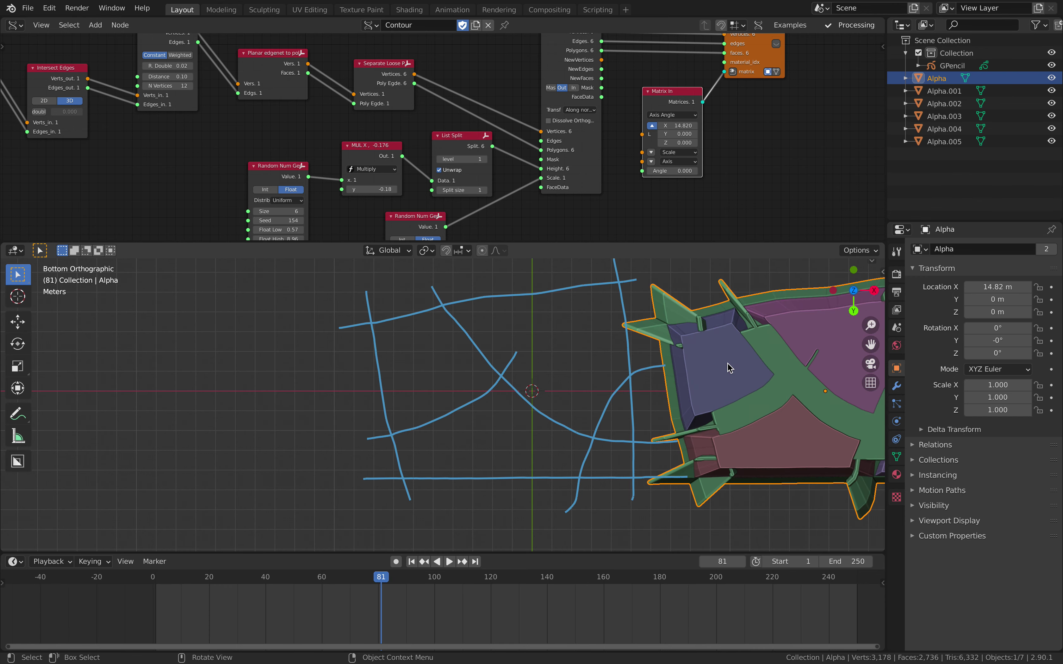
{"action": "scroll", "coordinate": [727, 363], "scroll_direction": "down", "scroll_amount": 2}
{"action": "middle_click_drag", "start_coordinate": [694, 327], "coordinate": [608, 333], "text": "shift"}
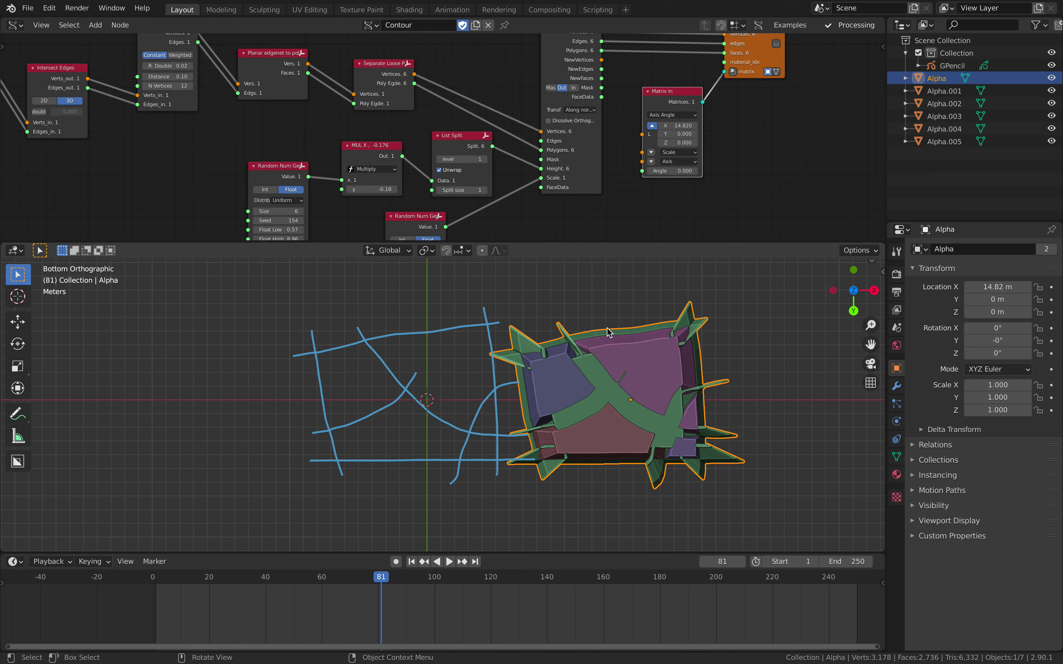
{"action": "middle_click_drag", "start_coordinate": [617, 405], "coordinate": [609, 354]}
{"action": "middle_click_drag", "start_coordinate": [609, 350], "coordinate": [600, 320]}
Step: Enable Merge on the Mesh Viewer node to join all pieces into one Alpha object
{"action": "middle_click_drag", "start_coordinate": [729, 139], "coordinate": [578, 189]}
{"action": "scroll", "coordinate": [630, 128], "scroll_direction": "up", "scroll_amount": 2}
{"action": "middle_click_drag", "start_coordinate": [630, 129], "coordinate": [652, 201]}
{"action": "scroll", "coordinate": [643, 176], "scroll_direction": "up", "scroll_amount": 2}
{"action": "left_click", "coordinate": [635, 136]}
{"action": "middle_click_drag", "start_coordinate": [650, 354], "coordinate": [730, 333]}
Step: Try a voxel Remesh modifier with a 0.4 m voxel size on the merged Alpha mesh
{"action": "left_click", "coordinate": [895, 386]}
{"action": "left_click", "coordinate": [944, 249]}
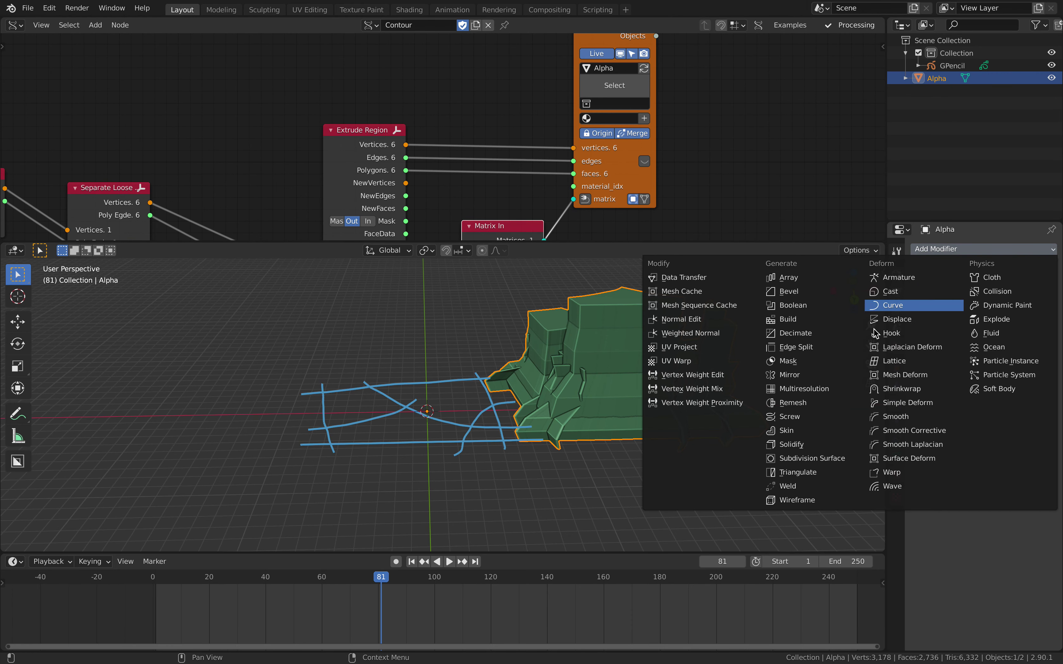
{"action": "left_click", "coordinate": [818, 403]}
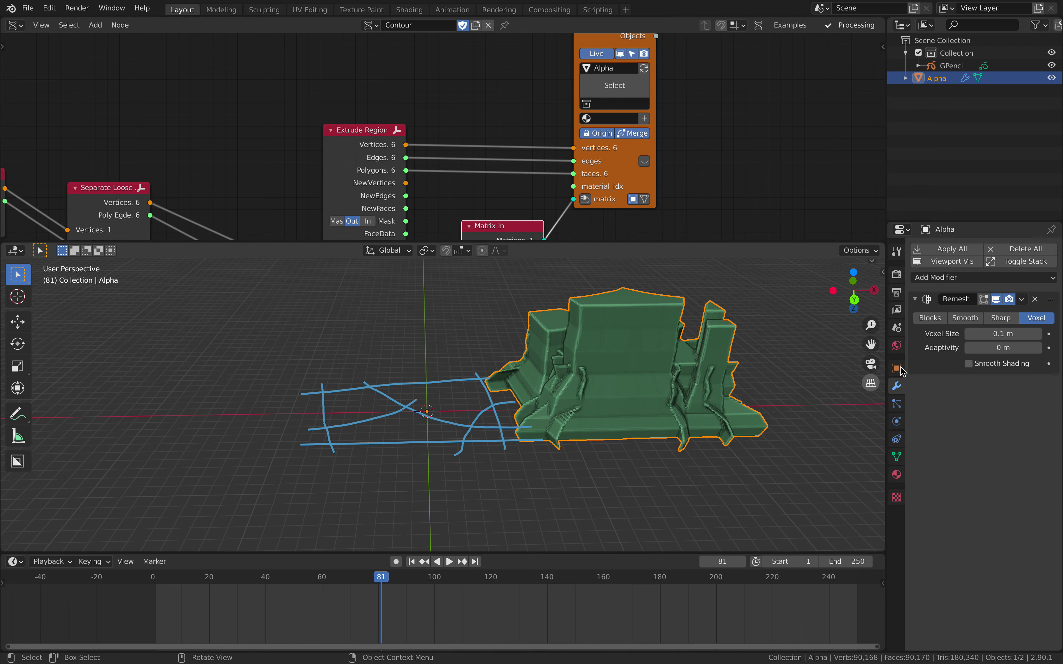
{"action": "left_click", "coordinate": [984, 333]}
{"action": "type", "text": "."}
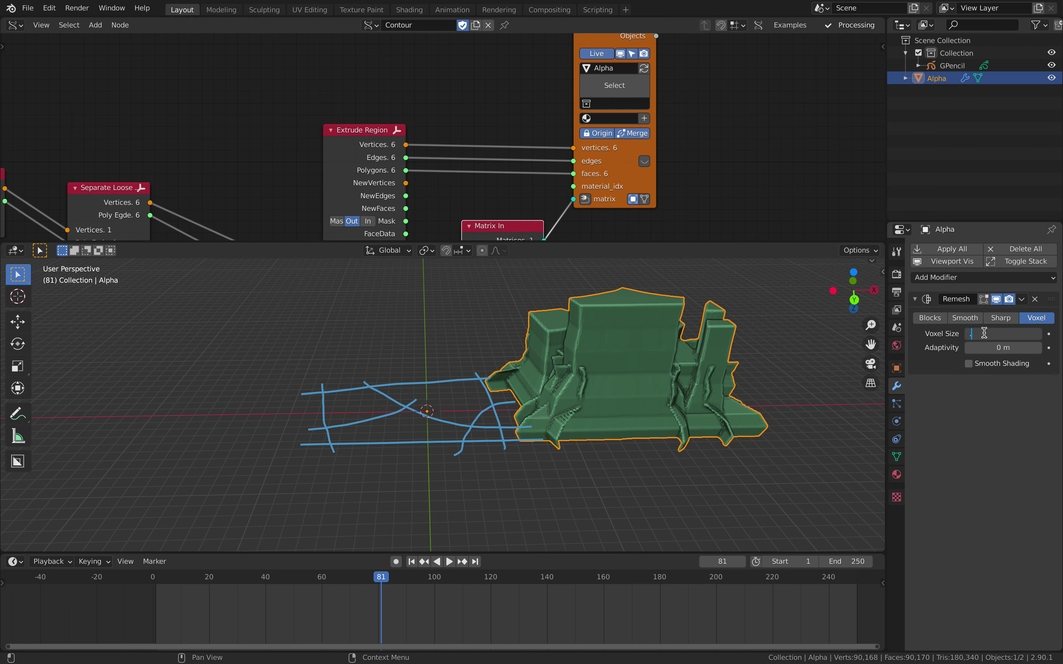
{"action": "type", "text": "4"}
{"action": "key", "text": "Return"}
{"action": "middle_click_drag", "start_coordinate": [695, 405], "coordinate": [632, 394]}
{"action": "left_click", "coordinate": [1035, 300]}
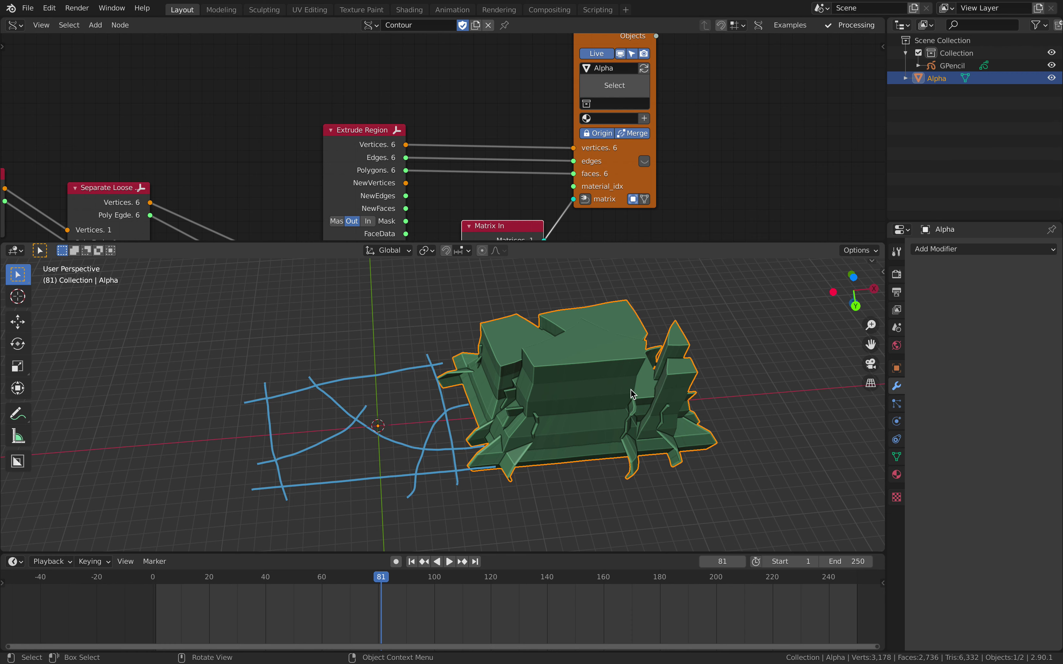
Step: Try detaching the Matrix In node from the Mesh Viewer's matrix input, then restore the link
{"action": "mouse_move", "coordinate": [180, 392]}
{"action": "middle_mouse_down"}
{"action": "mouse_move", "coordinate": [284, 454]}
{"action": "mouse_move", "coordinate": [278, 485]}
{"action": "middle_mouse_up"}
{"action": "middle_click_drag", "start_coordinate": [359, 334], "coordinate": [445, 374]}
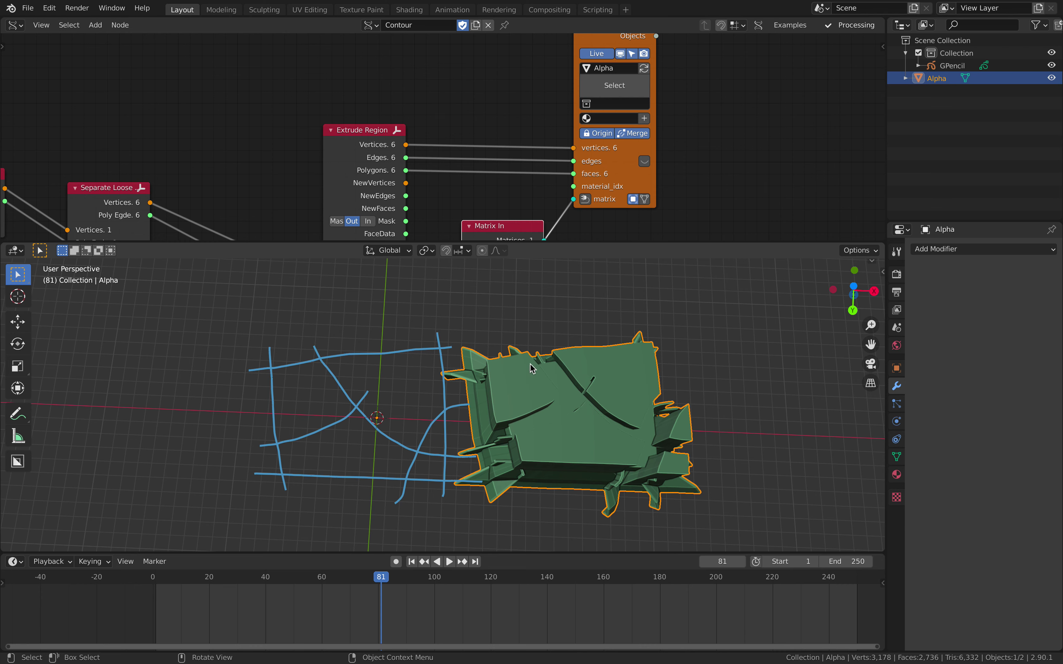
{"action": "middle_click_drag", "start_coordinate": [481, 444], "coordinate": [561, 367]}
{"action": "middle_click_drag", "start_coordinate": [511, 162], "coordinate": [529, 75]}
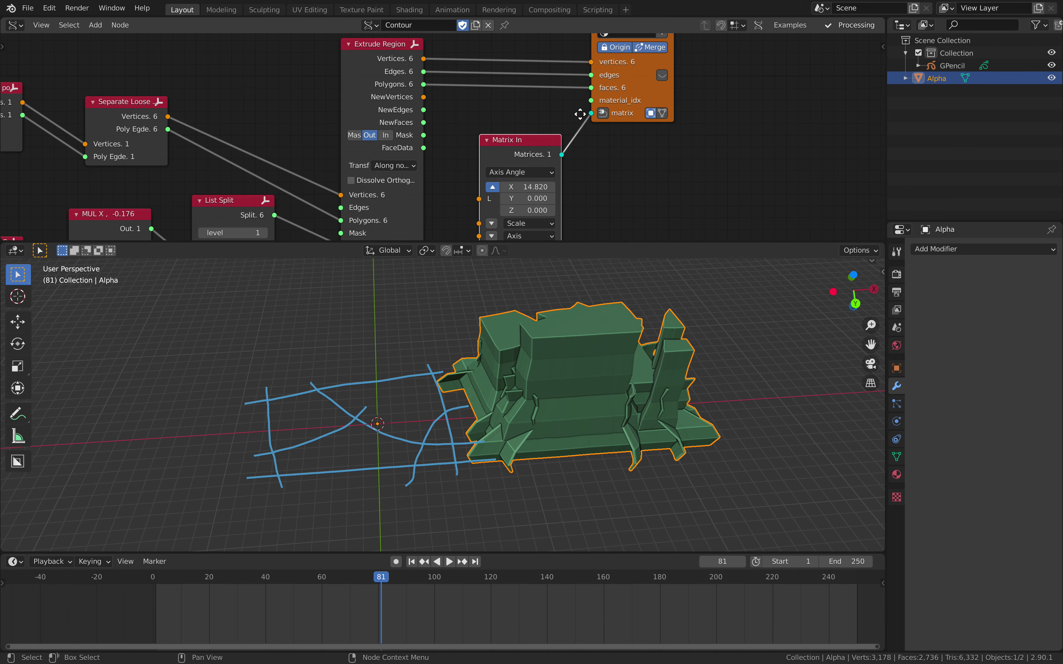
{"action": "left_click_drag", "start_coordinate": [591, 113], "coordinate": [589, 145]}
{"action": "middle_click_drag", "start_coordinate": [549, 334], "coordinate": [488, 355]}
{"action": "left_click_drag", "start_coordinate": [562, 154], "coordinate": [591, 113]}
Step: Disconnect the List Split and Random Num Gen links from the Height and Scale inputs of the Extrude Region node
{"action": "middle_click_drag", "start_coordinate": [614, 193], "coordinate": [634, 118]}
{"action": "middle_click_drag", "start_coordinate": [462, 131], "coordinate": [563, 143]}
{"action": "middle_click_drag", "start_coordinate": [447, 152], "coordinate": [566, 169]}
{"action": "scroll", "coordinate": [570, 184], "scroll_direction": "down", "scroll_amount": 1}
{"action": "scroll", "coordinate": [528, 189], "scroll_direction": "down", "scroll_amount": 1}
{"action": "mouse_move", "coordinate": [560, 166]}
{"action": "left_mouse_down"}
{"action": "mouse_move", "coordinate": [570, 156]}
{"action": "mouse_move", "coordinate": [570, 171]}
{"action": "left_mouse_up"}
{"action": "middle_click_drag", "start_coordinate": [596, 335], "coordinate": [621, 424]}
{"action": "scroll", "coordinate": [622, 425], "scroll_direction": "up", "scroll_amount": 4}
{"action": "middle_click_drag", "start_coordinate": [537, 427], "coordinate": [524, 339]}
{"action": "mouse_move", "coordinate": [586, 155]}
{"action": "left_mouse_down"}
{"action": "mouse_move", "coordinate": [636, 154]}
{"action": "mouse_move", "coordinate": [499, 154]}
{"action": "mouse_move", "coordinate": [584, 165]}
{"action": "left_mouse_up"}
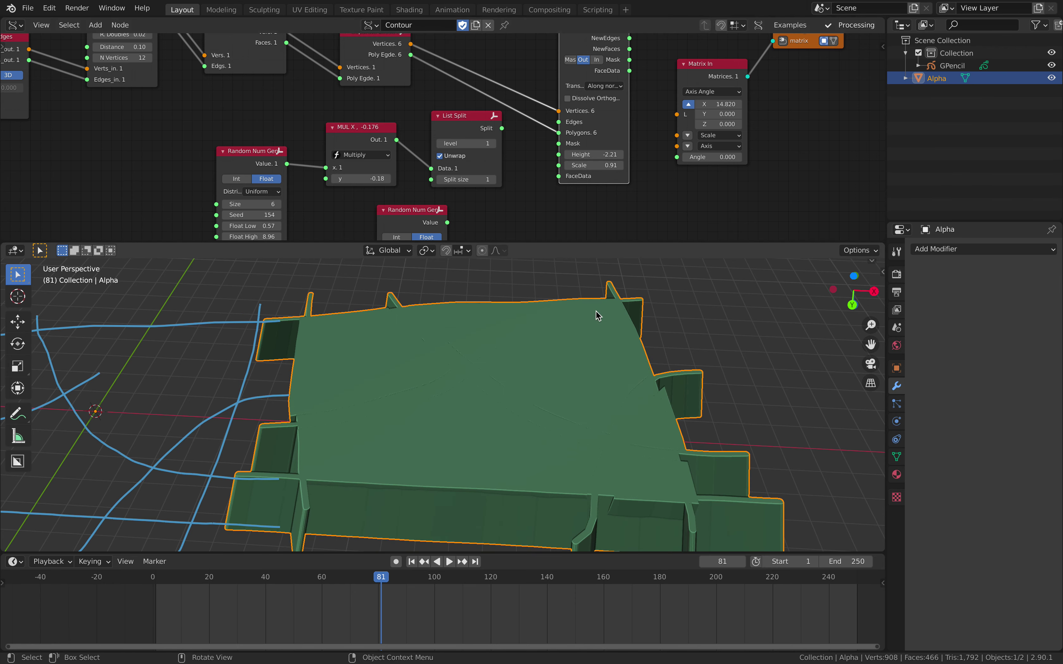
Step: Hide the merged Alpha mesh in the viewport and make it visible again
{"action": "scroll", "coordinate": [599, 316], "scroll_direction": "down", "scroll_amount": 1}
{"action": "key", "text": "h"}
{"action": "mouse_move", "coordinate": [552, 379]}
{"action": "middle_mouse_down", "text": "shift"}
{"action": "mouse_move", "coordinate": [607, 348]}
{"action": "mouse_move", "coordinate": [604, 366]}
{"action": "mouse_move", "coordinate": [697, 374]}
{"action": "middle_mouse_up", "text": "shift"}
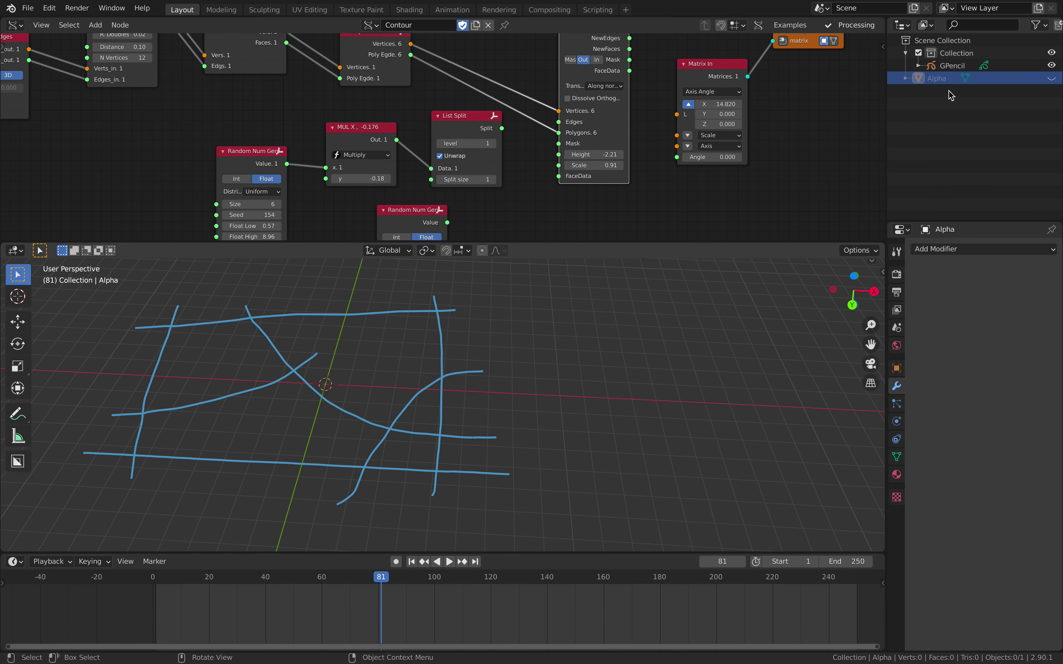
{"action": "left_click", "coordinate": [1051, 78]}
Step: Turn off Merge on the Mesh Viewer node to output separate objects
{"action": "middle_click_drag", "start_coordinate": [810, 44], "coordinate": [629, 153]}
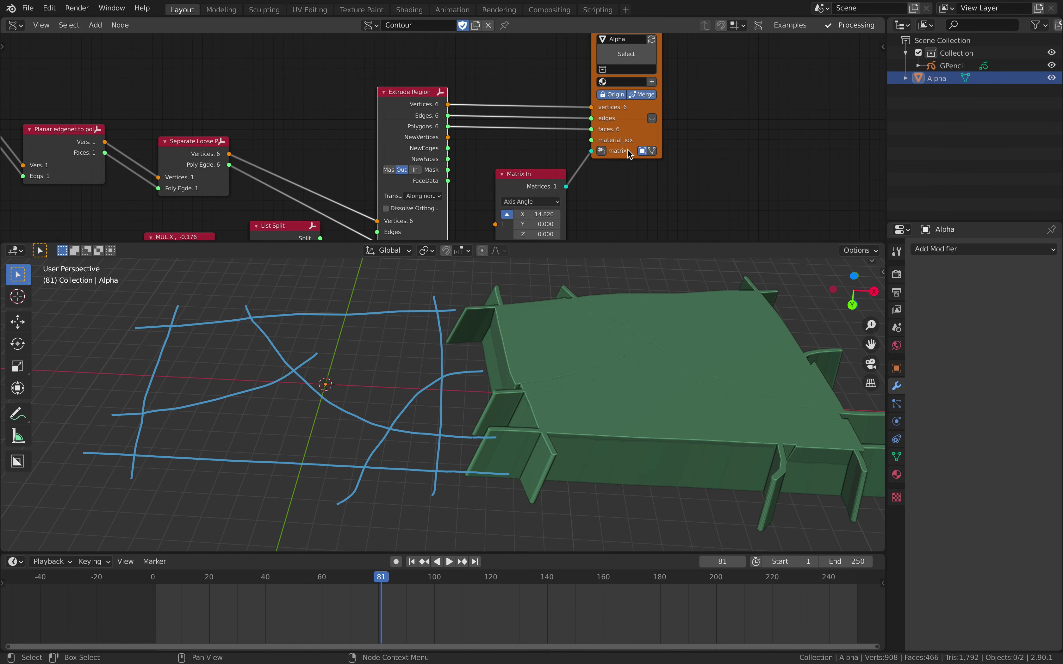
{"action": "left_click", "coordinate": [643, 94]}
{"action": "scroll", "coordinate": [563, 407], "scroll_direction": "up", "scroll_amount": 5, "text": "ctrl"}
Step: Delete the green Alpha strip mesh that runs between and around the coloured pieces
{"action": "left_click", "coordinate": [565, 376]}
{"action": "key", "text": "x"}
{"action": "left_click", "coordinate": [566, 377]}
{"action": "middle_click_drag", "start_coordinate": [566, 376], "coordinate": [574, 459]}
{"action": "scroll", "coordinate": [574, 459], "scroll_direction": "down", "scroll_amount": 2}
{"action": "middle_click_drag", "start_coordinate": [326, 410], "coordinate": [417, 379], "text": "shift"}
{"action": "middle_click_drag", "start_coordinate": [675, 329], "coordinate": [623, 356]}
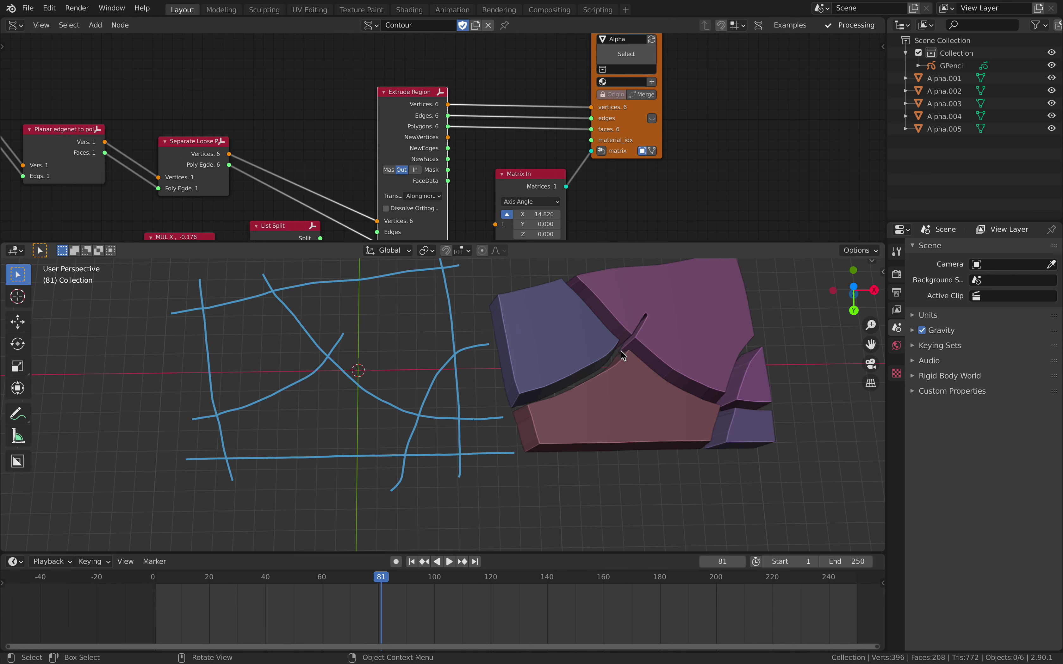
Step: Examine the separated extruded pieces from several angles and review the whole node tree
{"action": "middle_click_drag", "start_coordinate": [602, 356], "coordinate": [380, 350]}
{"action": "scroll", "coordinate": [566, 376], "scroll_direction": "up", "scroll_amount": 2}
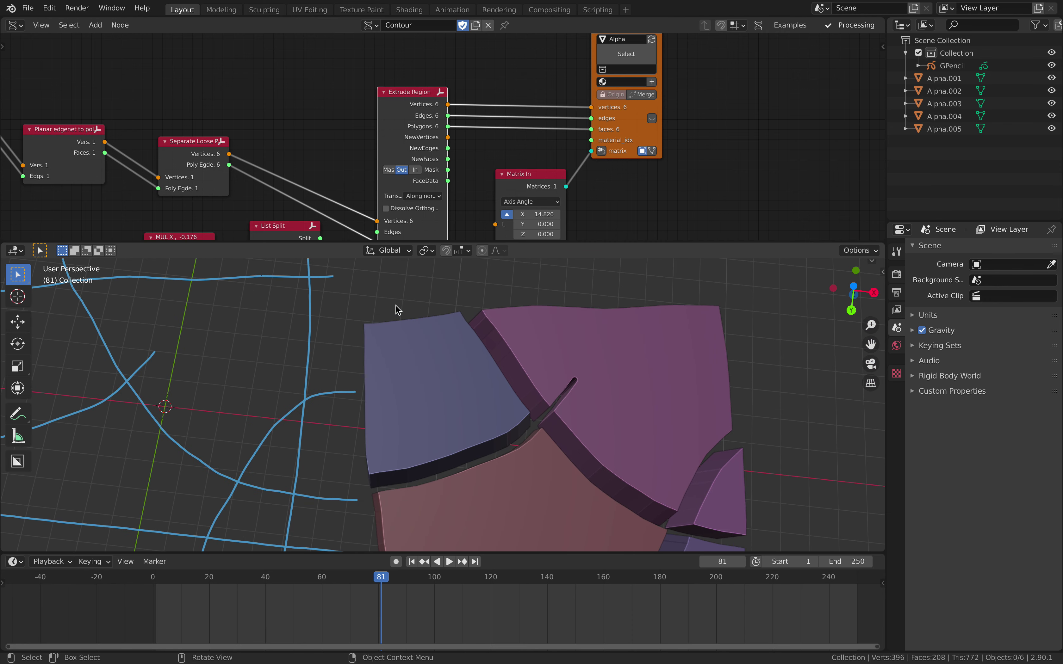
{"action": "scroll", "coordinate": [560, 444], "scroll_direction": "down", "scroll_amount": 2}
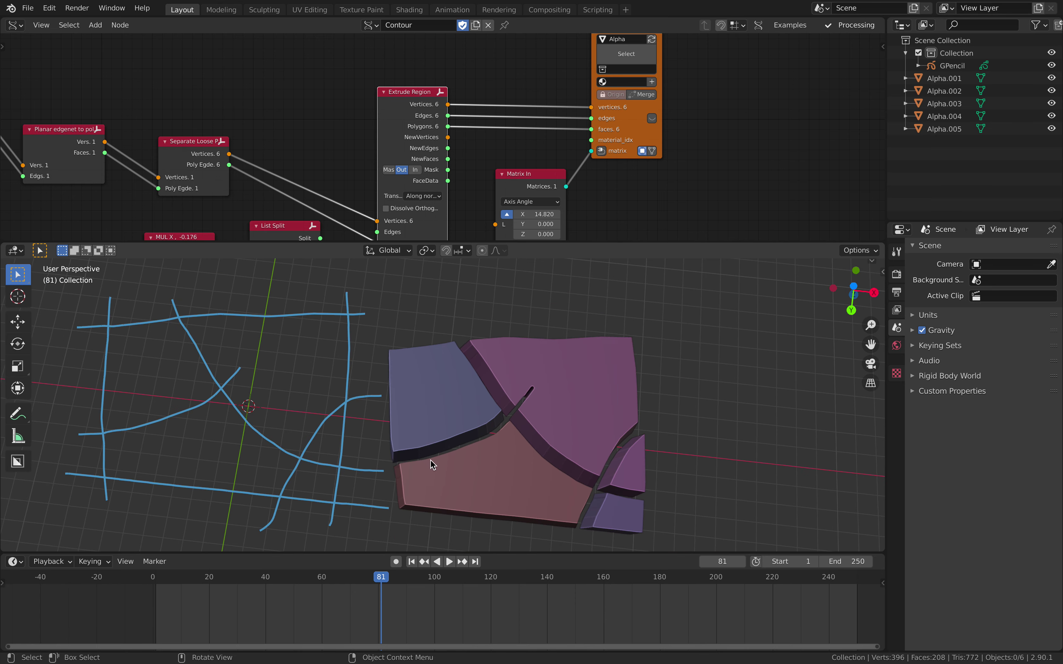
{"action": "middle_click_drag", "start_coordinate": [547, 445], "coordinate": [526, 387]}
{"action": "middle_click_drag", "start_coordinate": [546, 342], "coordinate": [571, 369]}
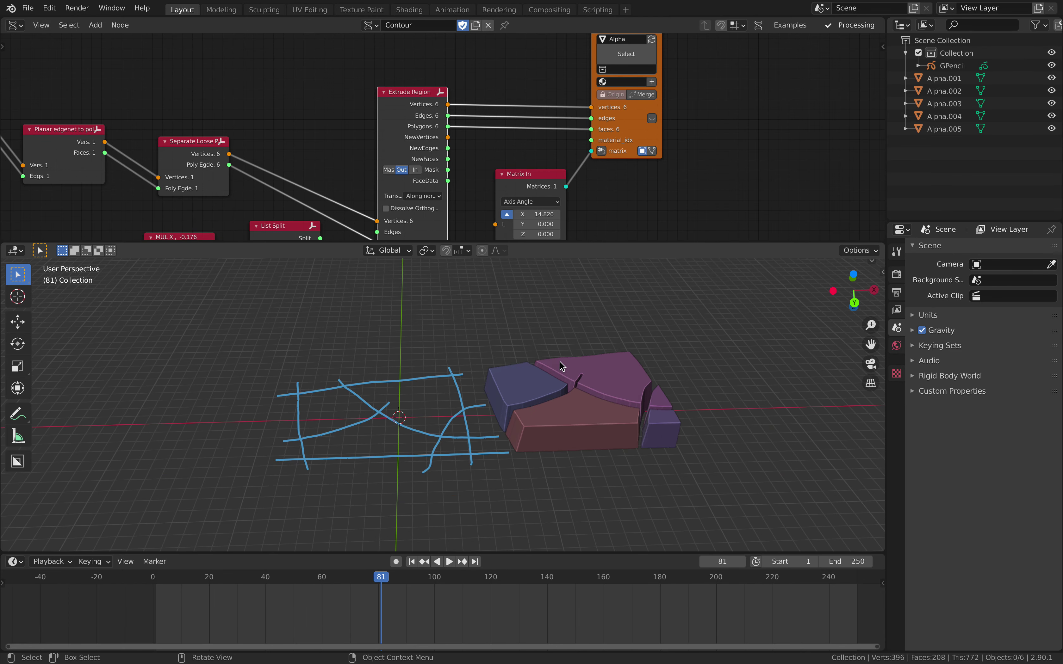
{"action": "scroll", "coordinate": [570, 370], "scroll_direction": "up", "scroll_amount": 3}
{"action": "scroll", "coordinate": [518, 118], "scroll_direction": "down", "scroll_amount": 4}
{"action": "middle_click_drag", "start_coordinate": [483, 130], "coordinate": [613, 136]}
{"action": "scroll", "coordinate": [616, 121], "scroll_direction": "down", "scroll_amount": 4}
{"action": "scroll", "coordinate": [602, 378], "scroll_direction": "down", "scroll_amount": 3}
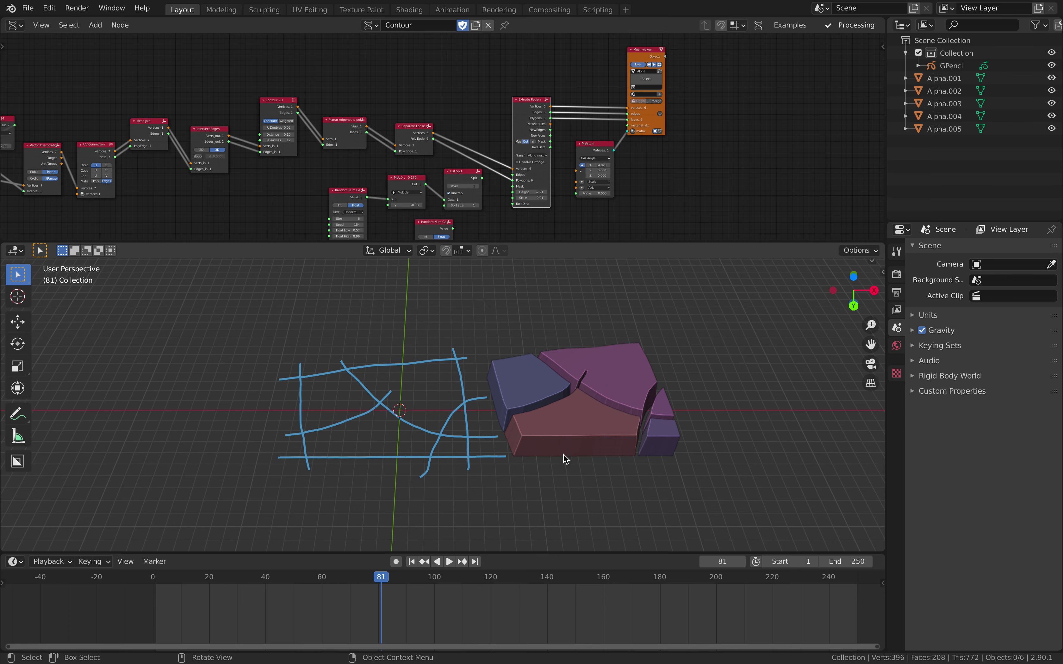
{"action": "middle_click_drag", "start_coordinate": [463, 435], "coordinate": [464, 479]}
{"action": "scroll", "coordinate": [433, 147], "scroll_direction": "down", "scroll_amount": 3}
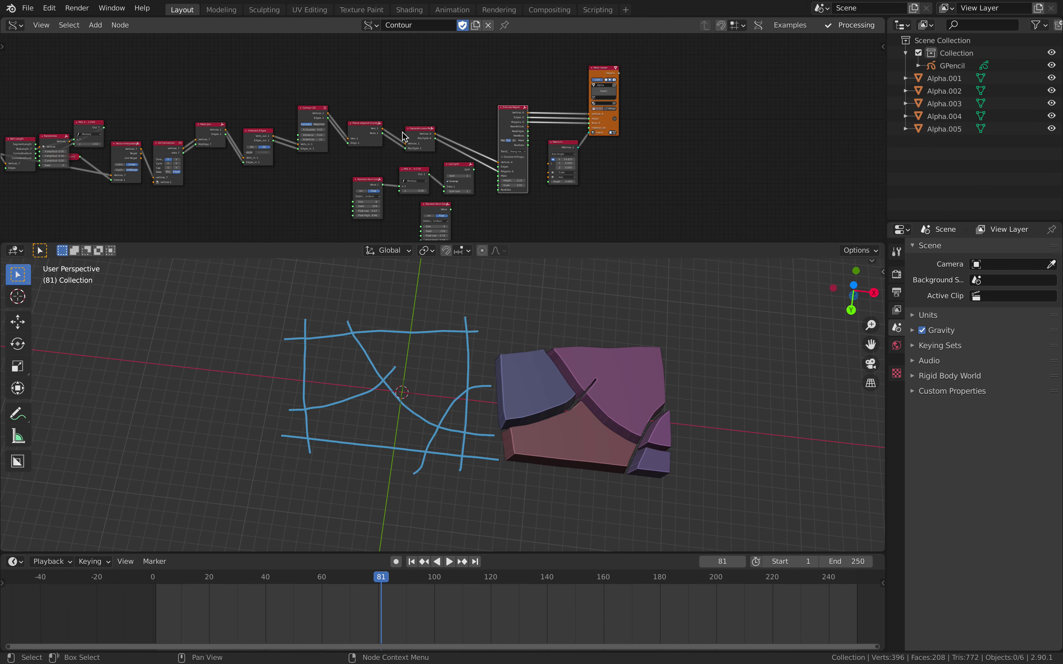
{"action": "middle_click_drag", "start_coordinate": [409, 126], "coordinate": [468, 114]}
{"action": "middle_click_drag", "start_coordinate": [341, 117], "coordinate": [451, 115]}
Step: Enlarge the node editor and reconnect List Split to Height and the second Random Num Gen to Scale on Extrude Region
{"action": "scroll", "coordinate": [448, 126], "scroll_direction": "up", "scroll_amount": 2}
{"action": "middle_click_drag", "start_coordinate": [652, 127], "coordinate": [510, 132]}
{"action": "scroll", "coordinate": [512, 132], "scroll_direction": "up", "scroll_amount": 2}
{"action": "left_click_drag", "start_coordinate": [634, 249], "coordinate": [632, 313]}
{"action": "scroll", "coordinate": [617, 200], "scroll_direction": "up", "scroll_amount": 2}
{"action": "scroll", "coordinate": [617, 200], "scroll_direction": "up", "scroll_amount": 1}
{"action": "left_click_drag", "start_coordinate": [532, 181], "coordinate": [642, 192]}
{"action": "scroll", "coordinate": [501, 263], "scroll_direction": "up", "scroll_amount": 2}
{"action": "middle_click_drag", "start_coordinate": [544, 263], "coordinate": [536, 235]}
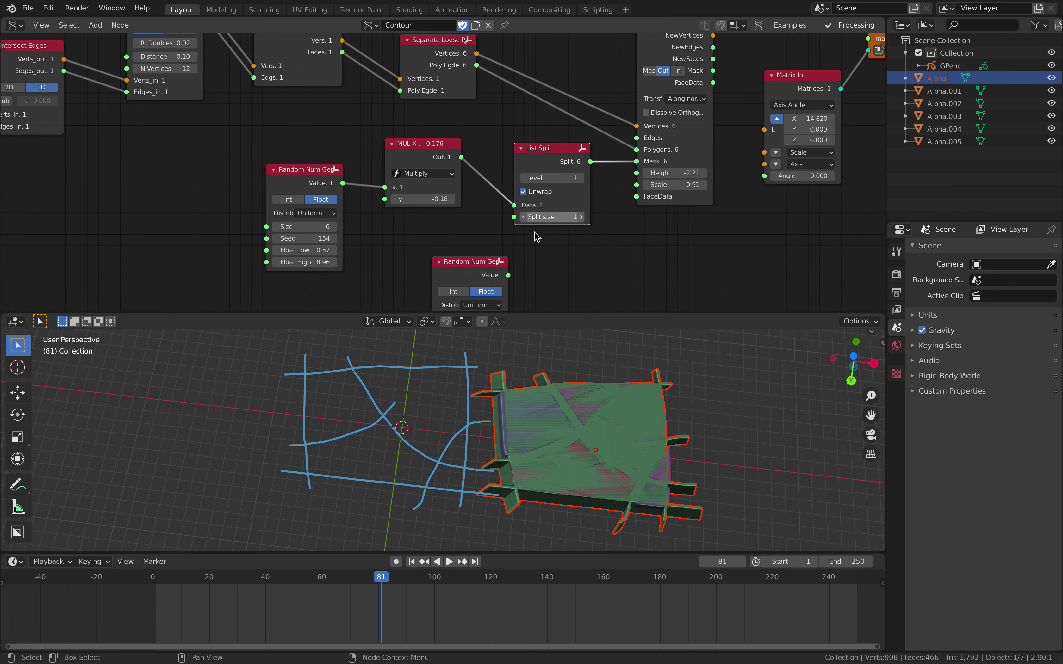
{"action": "left_click_drag", "start_coordinate": [508, 275], "coordinate": [636, 174]}
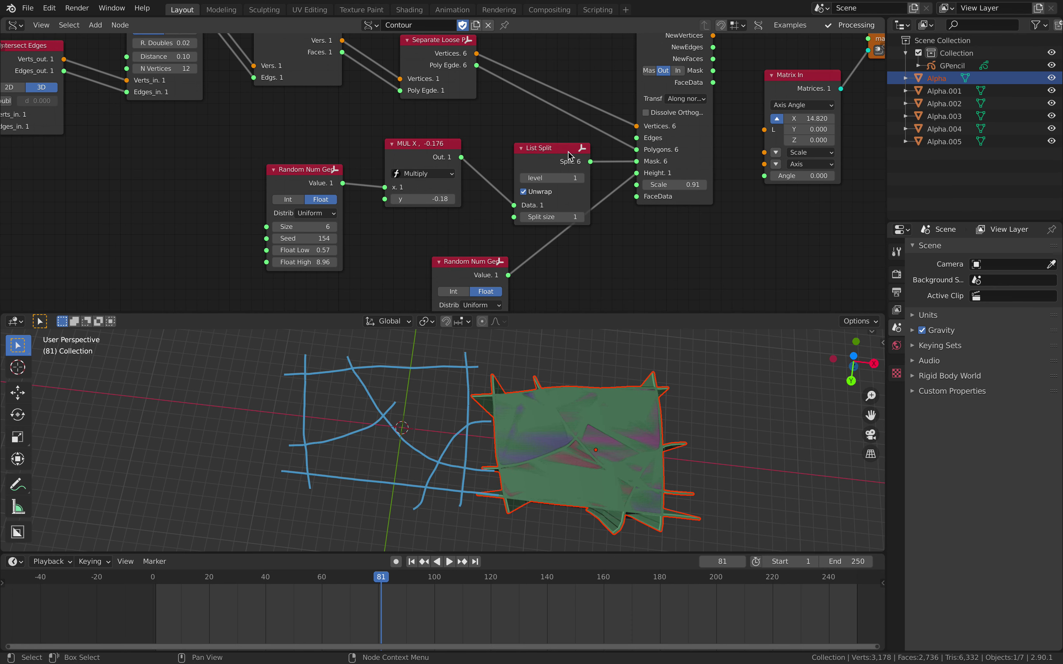
{"action": "left_click_drag", "start_coordinate": [569, 152], "coordinate": [545, 150]}
{"action": "mouse_move", "coordinate": [637, 174]}
{"action": "left_mouse_down"}
{"action": "mouse_move", "coordinate": [636, 185]}
{"action": "mouse_move", "coordinate": [637, 173]}
{"action": "left_mouse_up"}
Step: Set Float Low to 0.62 and Float High to 0.88 on the Random Num Gen node feeding Scale
{"action": "middle_click_drag", "start_coordinate": [618, 436], "coordinate": [610, 380]}
{"action": "middle_click_drag", "start_coordinate": [592, 254], "coordinate": [600, 189]}
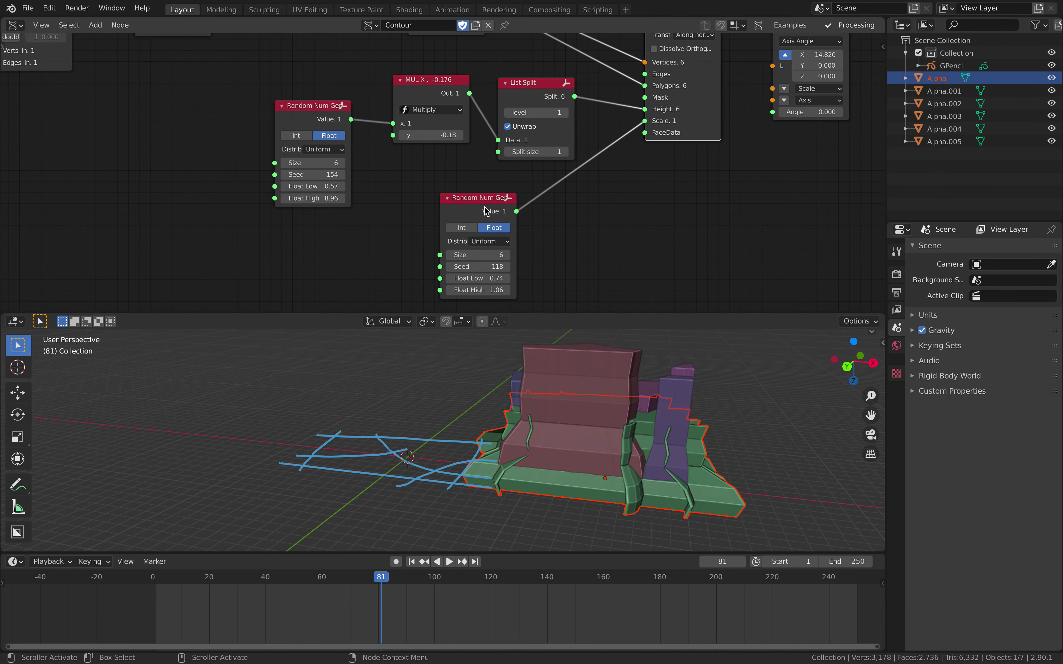
{"action": "left_click_drag", "start_coordinate": [489, 278], "coordinate": [459, 278]}
{"action": "middle_click_drag", "start_coordinate": [567, 411], "coordinate": [588, 423]}
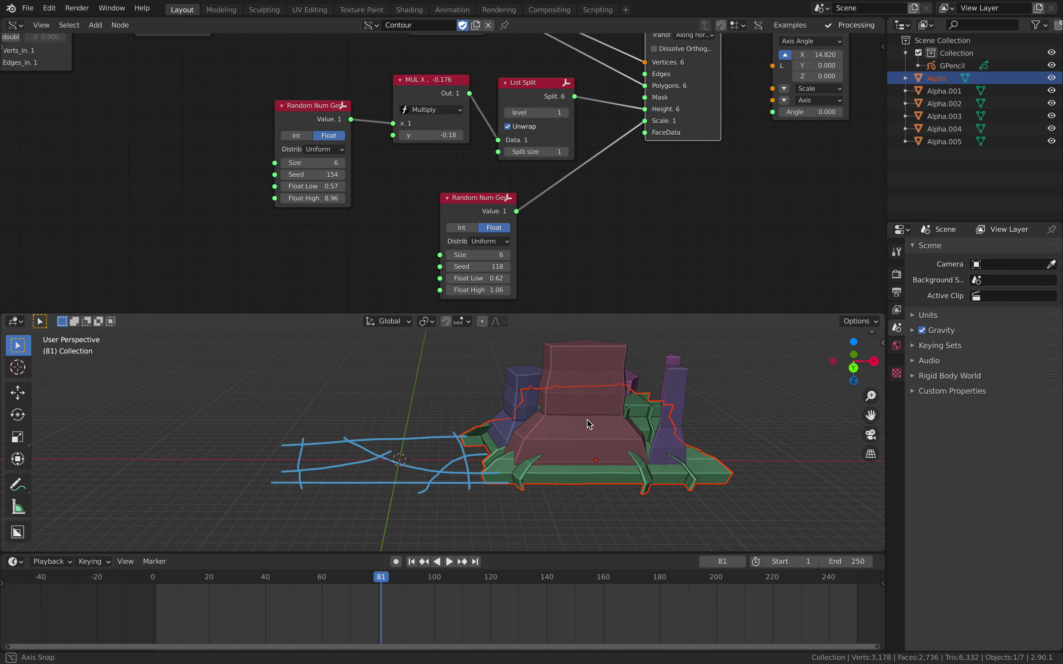
{"action": "left_click_drag", "start_coordinate": [479, 290], "coordinate": [450, 290]}
{"action": "middle_click_drag", "start_coordinate": [488, 409], "coordinate": [512, 494]}
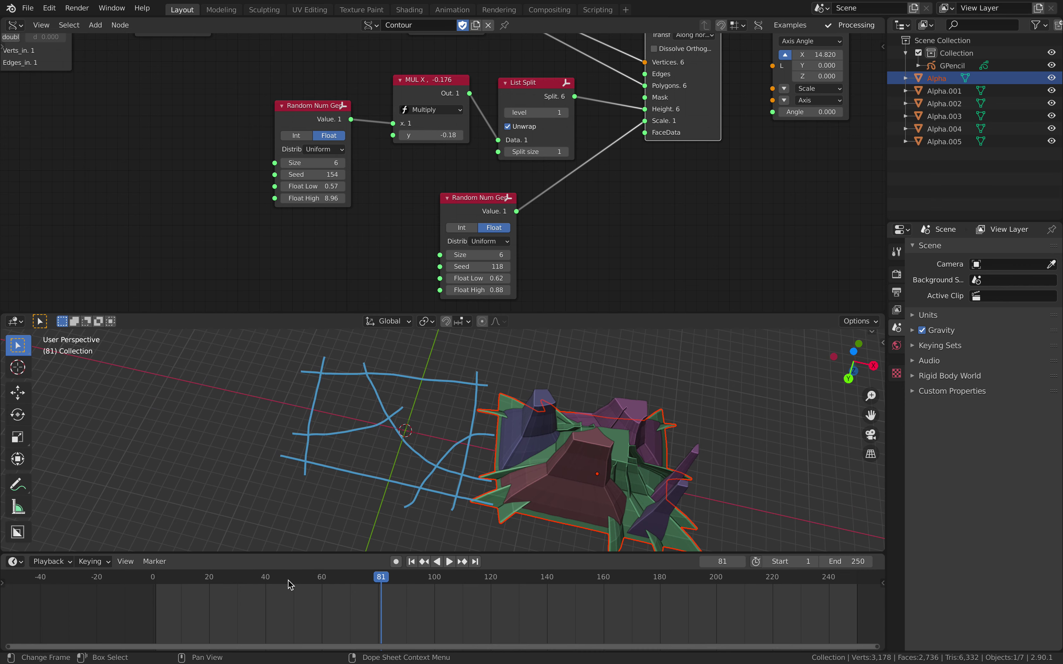
Step: Go to frame 48 to build the mesh from its strokes and enlarge the 3D viewport around it
{"action": "key", "text": "ctrl+z"}
{"action": "middle_click_drag", "start_coordinate": [581, 430], "coordinate": [626, 373]}
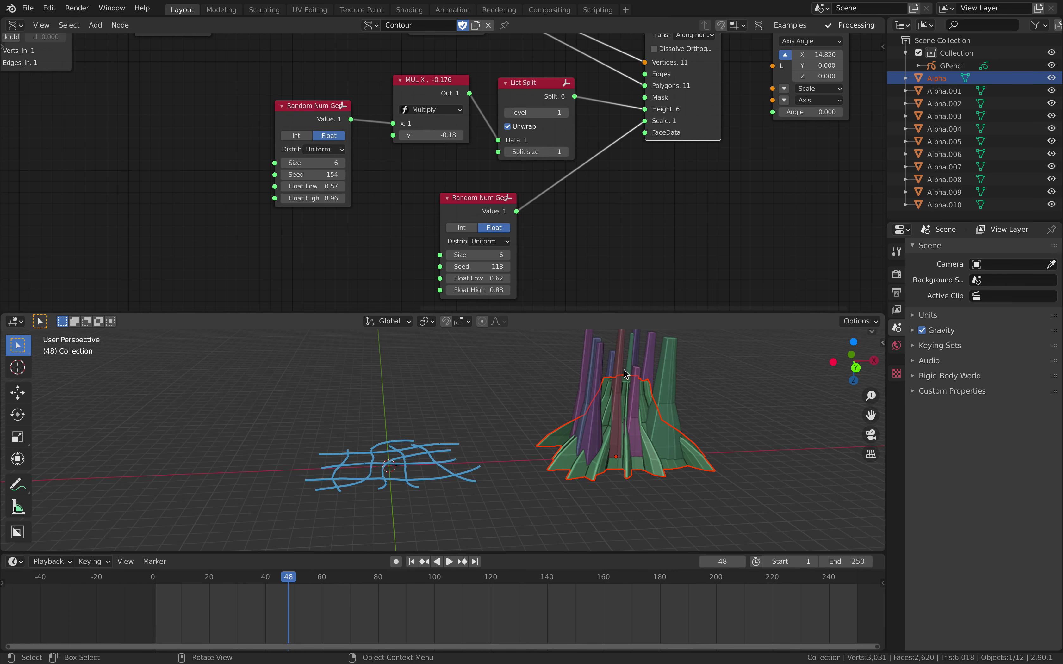
{"action": "left_click", "coordinate": [734, 310]}
{"action": "left_click_drag", "start_coordinate": [733, 311], "coordinate": [726, 229]}
{"action": "middle_click_drag", "start_coordinate": [731, 320], "coordinate": [573, 324], "text": "shift"}
{"action": "scroll", "coordinate": [574, 356], "scroll_direction": "up", "scroll_amount": 4}
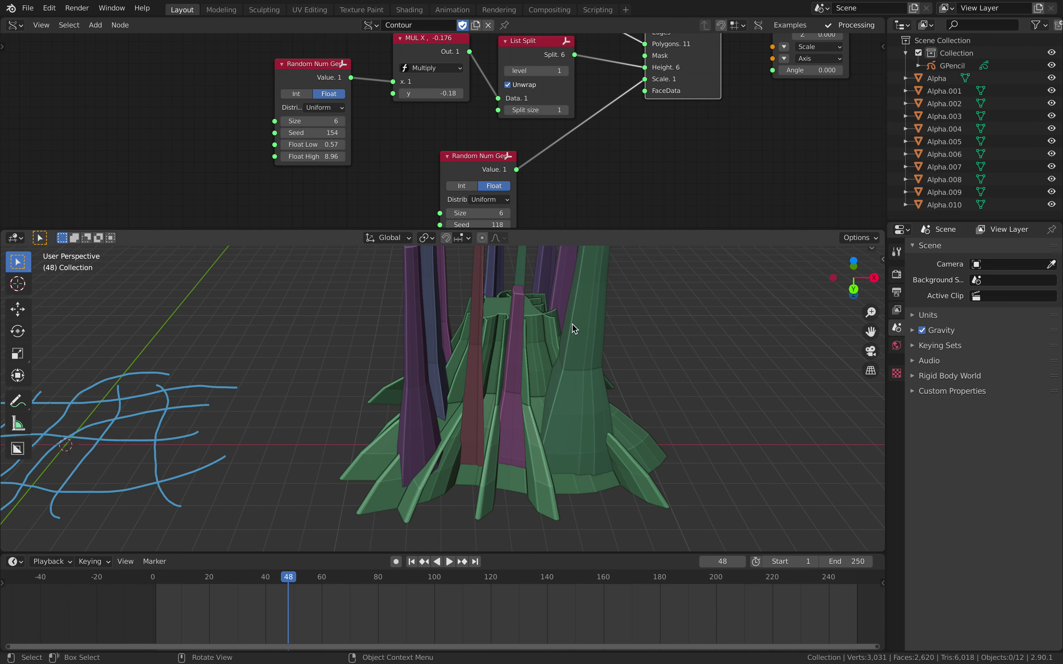
Step: Set the Seed of the Random Num Gen node feeding MUL X to 161
{"action": "middle_click_drag", "start_coordinate": [345, 144], "coordinate": [347, 134]}
{"action": "left_click", "coordinate": [343, 124]}
{"action": "left_click", "coordinate": [344, 124]}
{"action": "left_click", "coordinate": [344, 124]}
{"action": "left_click", "coordinate": [344, 124]}
{"action": "left_click", "coordinate": [344, 124]}
{"action": "left_click", "coordinate": [344, 124]}
{"action": "left_click", "coordinate": [344, 124]}
Step: Collapse the List Split node to its header
{"action": "scroll", "coordinate": [529, 180], "scroll_direction": "down", "scroll_amount": 2}
{"action": "left_click", "coordinate": [510, 194]}
{"action": "left_click", "coordinate": [510, 195]}
{"action": "scroll", "coordinate": [550, 196], "scroll_direction": "up", "scroll_amount": 6}
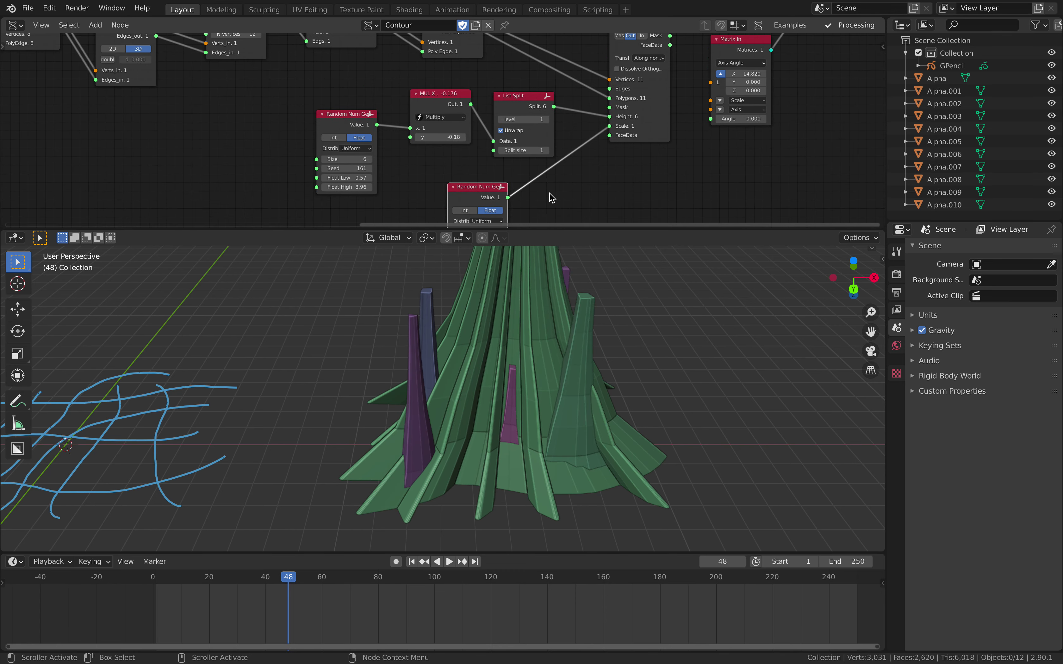
{"action": "left_click_drag", "start_coordinate": [513, 125], "coordinate": [512, 123]}
{"action": "left_click", "coordinate": [507, 121]}
{"action": "middle_click_drag", "start_coordinate": [553, 147], "coordinate": [496, 124]}
{"action": "scroll", "coordinate": [536, 206], "scroll_direction": "up", "scroll_amount": 3}
{"action": "scroll", "coordinate": [483, 152], "scroll_direction": "down", "scroll_amount": 3}
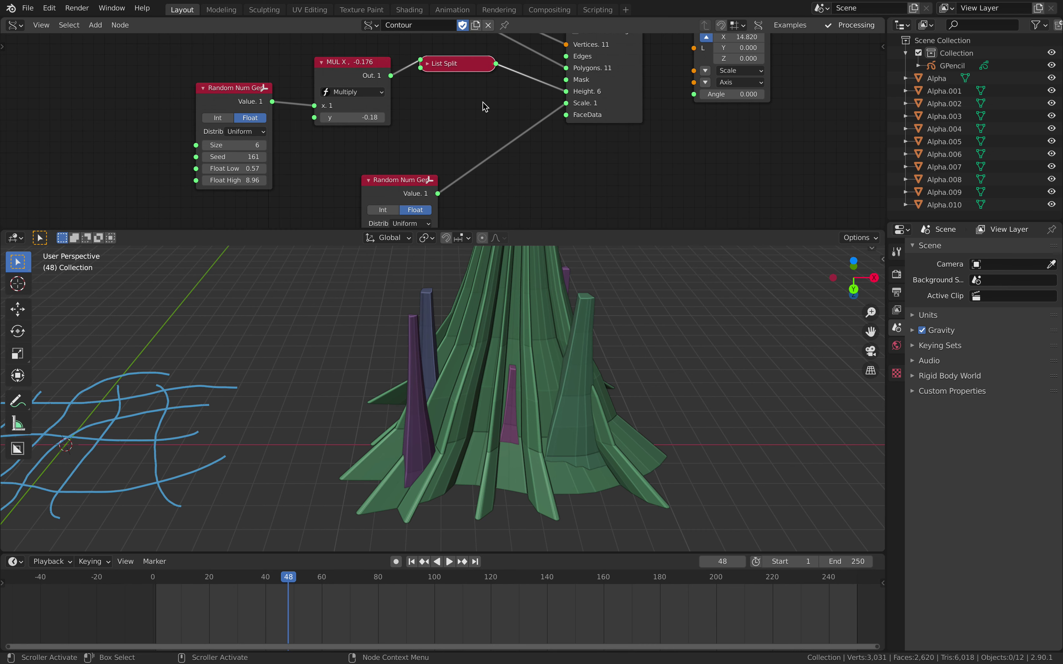
Step: Move the collapsed List Split node down and the Random Num Gen node feeding Scale slightly right
{"action": "left_click_drag", "start_coordinate": [449, 85], "coordinate": [451, 102]}
{"action": "middle_click_drag", "start_coordinate": [460, 144], "coordinate": [465, 118]}
{"action": "left_click_drag", "start_coordinate": [426, 198], "coordinate": [452, 198]}
Step: Examine the extruded pieces from a low angle and review the complete node tree
{"action": "middle_click_drag", "start_coordinate": [548, 91], "coordinate": [517, 201]}
{"action": "middle_click_drag", "start_coordinate": [579, 158], "coordinate": [583, 230]}
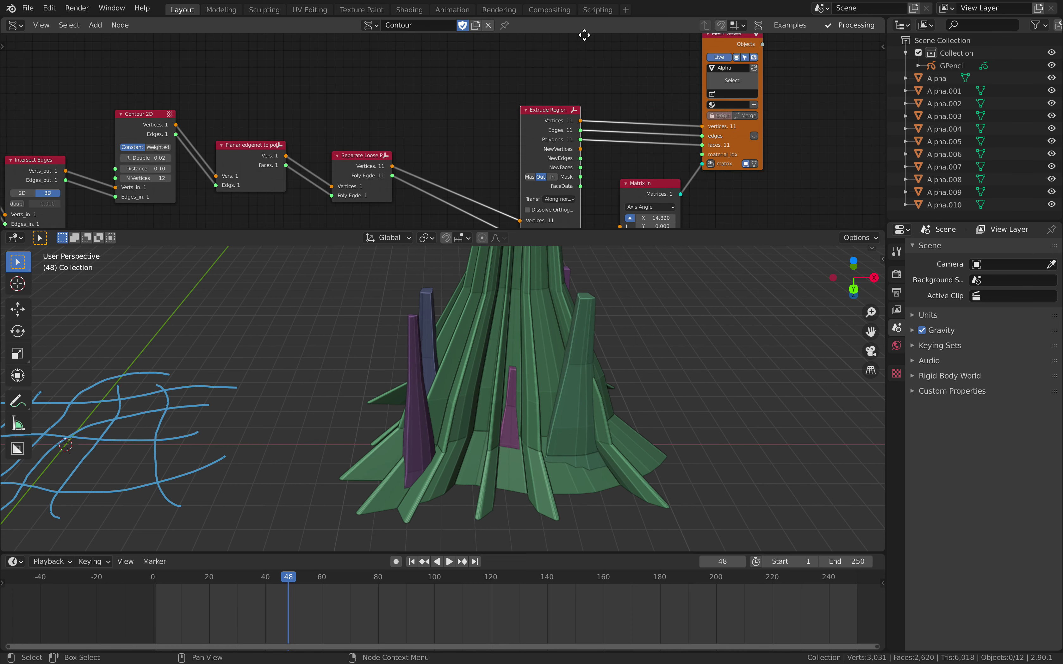
{"action": "middle_click_drag", "start_coordinate": [584, 35], "coordinate": [584, 34]}
{"action": "middle_click_drag", "start_coordinate": [584, 281], "coordinate": [667, 540]}
{"action": "middle_click_drag", "start_coordinate": [518, 470], "coordinate": [431, 475]}
{"action": "middle_click_drag", "start_coordinate": [532, 441], "coordinate": [555, 91]}
{"action": "scroll", "coordinate": [351, 145], "scroll_direction": "down", "scroll_amount": 7}
{"action": "scroll", "coordinate": [469, 110], "scroll_direction": "down", "scroll_amount": 1}
{"action": "scroll", "coordinate": [555, 91], "scroll_direction": "down", "scroll_amount": 1}
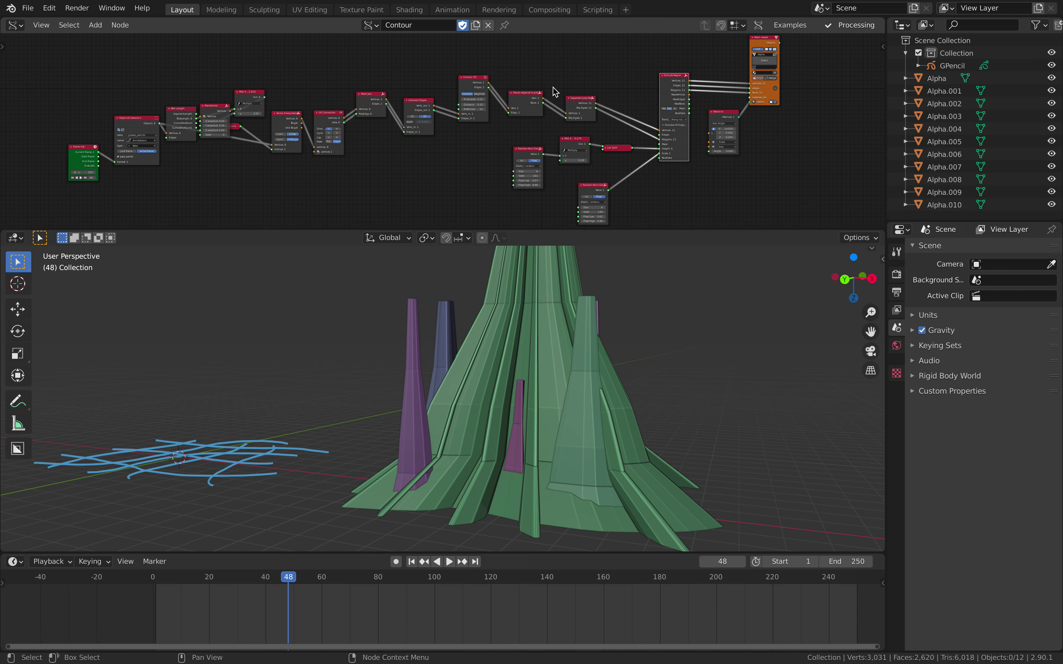